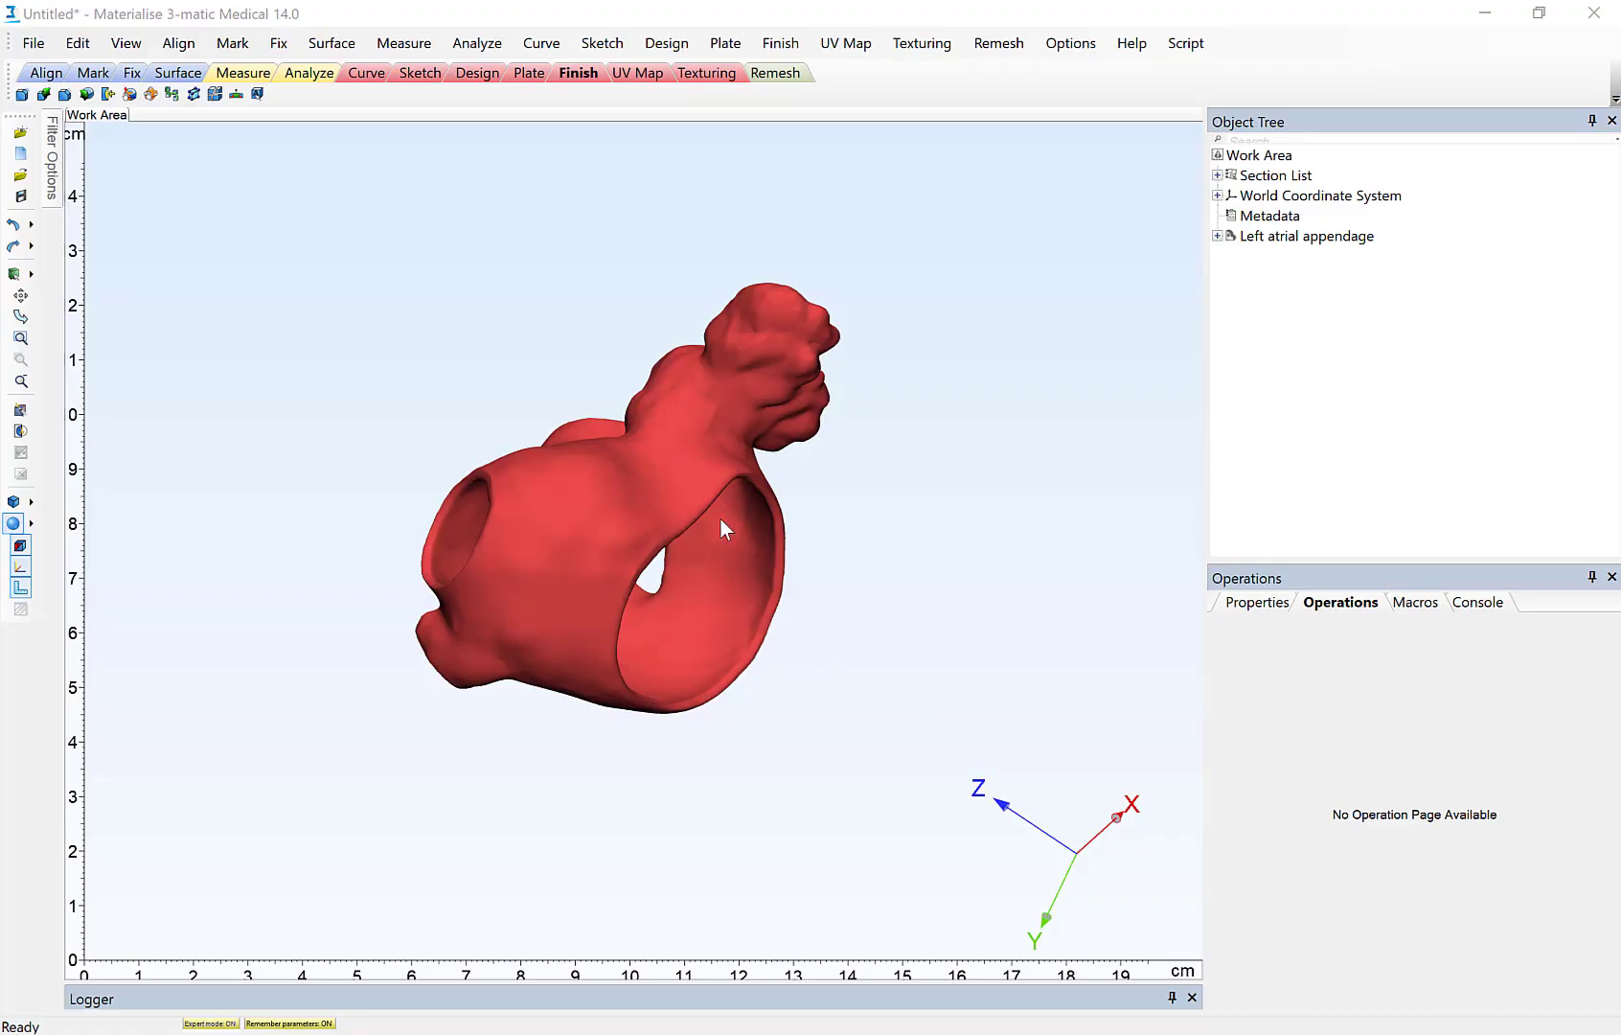
- Rotate and zoom the left atrial appendage until the whole model fits in view
{"action": "right_click_drag", "start_coordinate": [721, 520], "coordinate": [697, 450]}
{"action": "scroll", "coordinate": [671, 470], "scroll_direction": "up", "scroll_amount": 5}
{"action": "scroll", "coordinate": [640, 503], "scroll_direction": "down", "scroll_amount": 2}
{"action": "right_click_drag", "start_coordinate": [644, 511], "coordinate": [619, 611]}
{"action": "scroll", "coordinate": [613, 537], "scroll_direction": "down", "scroll_amount": 5}
{"action": "right_click_drag", "start_coordinate": [603, 522], "coordinate": [867, 376]}
- Turn the appendage to face and look inside its large opening, ending on a side view
{"action": "right_click_drag", "start_coordinate": [561, 536], "coordinate": [799, 310]}
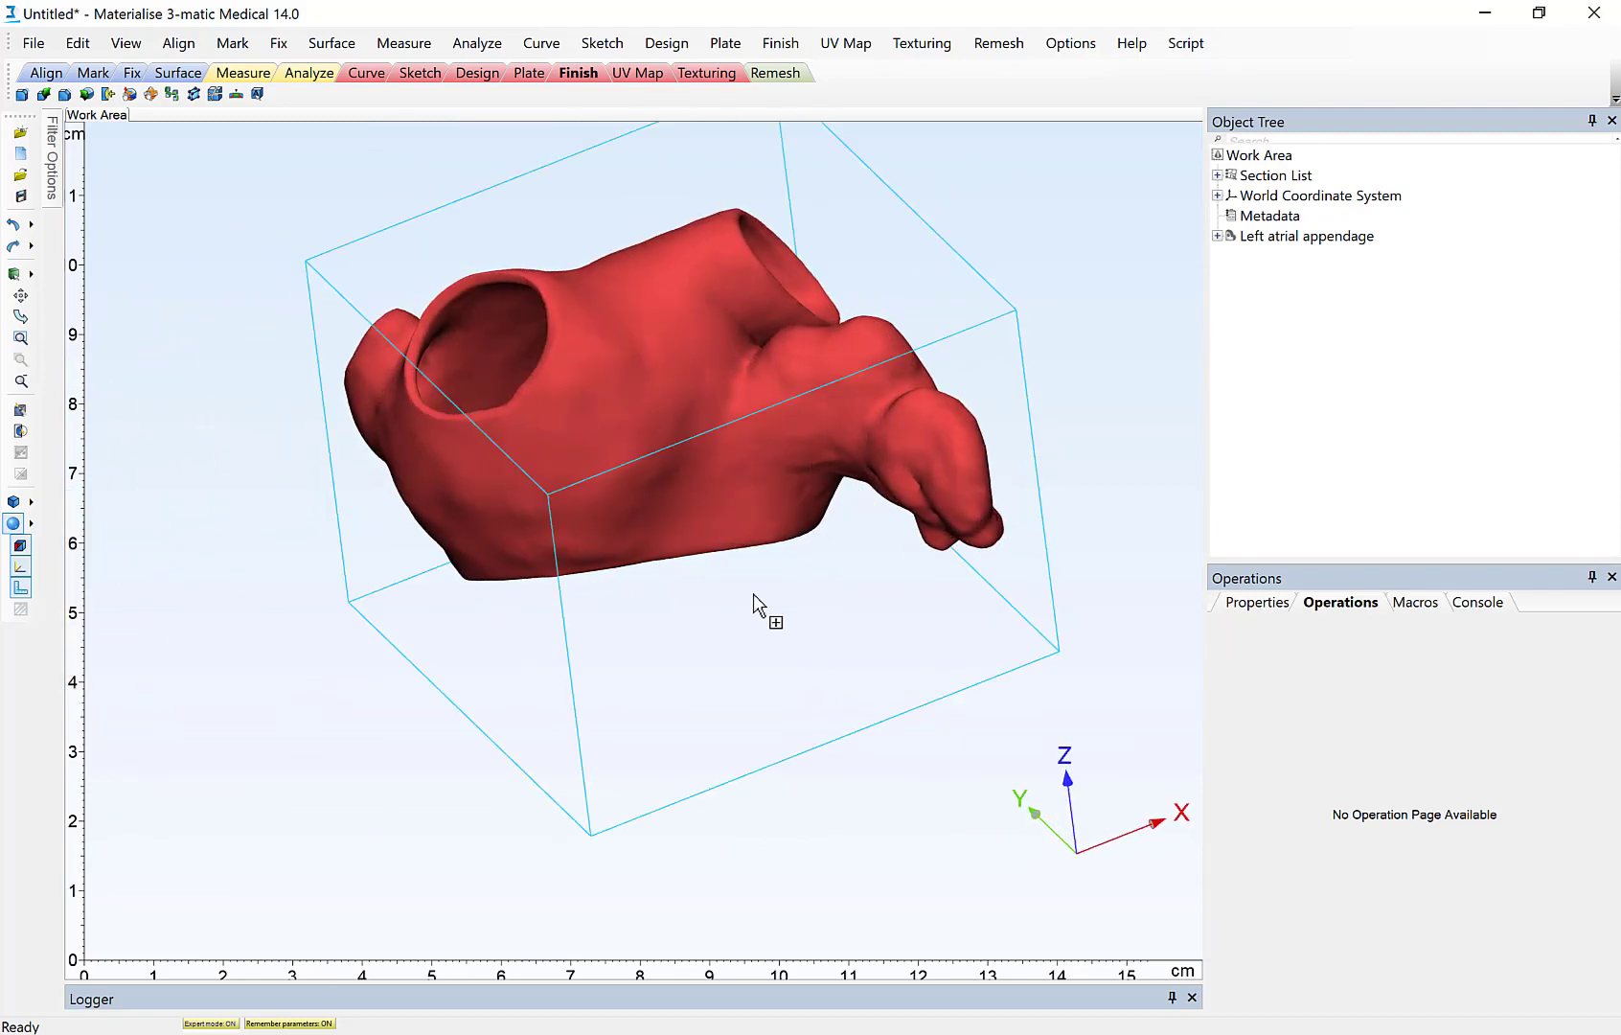
{"action": "right_click_drag", "start_coordinate": [750, 594], "coordinate": [810, 307]}
{"action": "right_click_drag", "start_coordinate": [688, 742], "coordinate": [808, 644]}
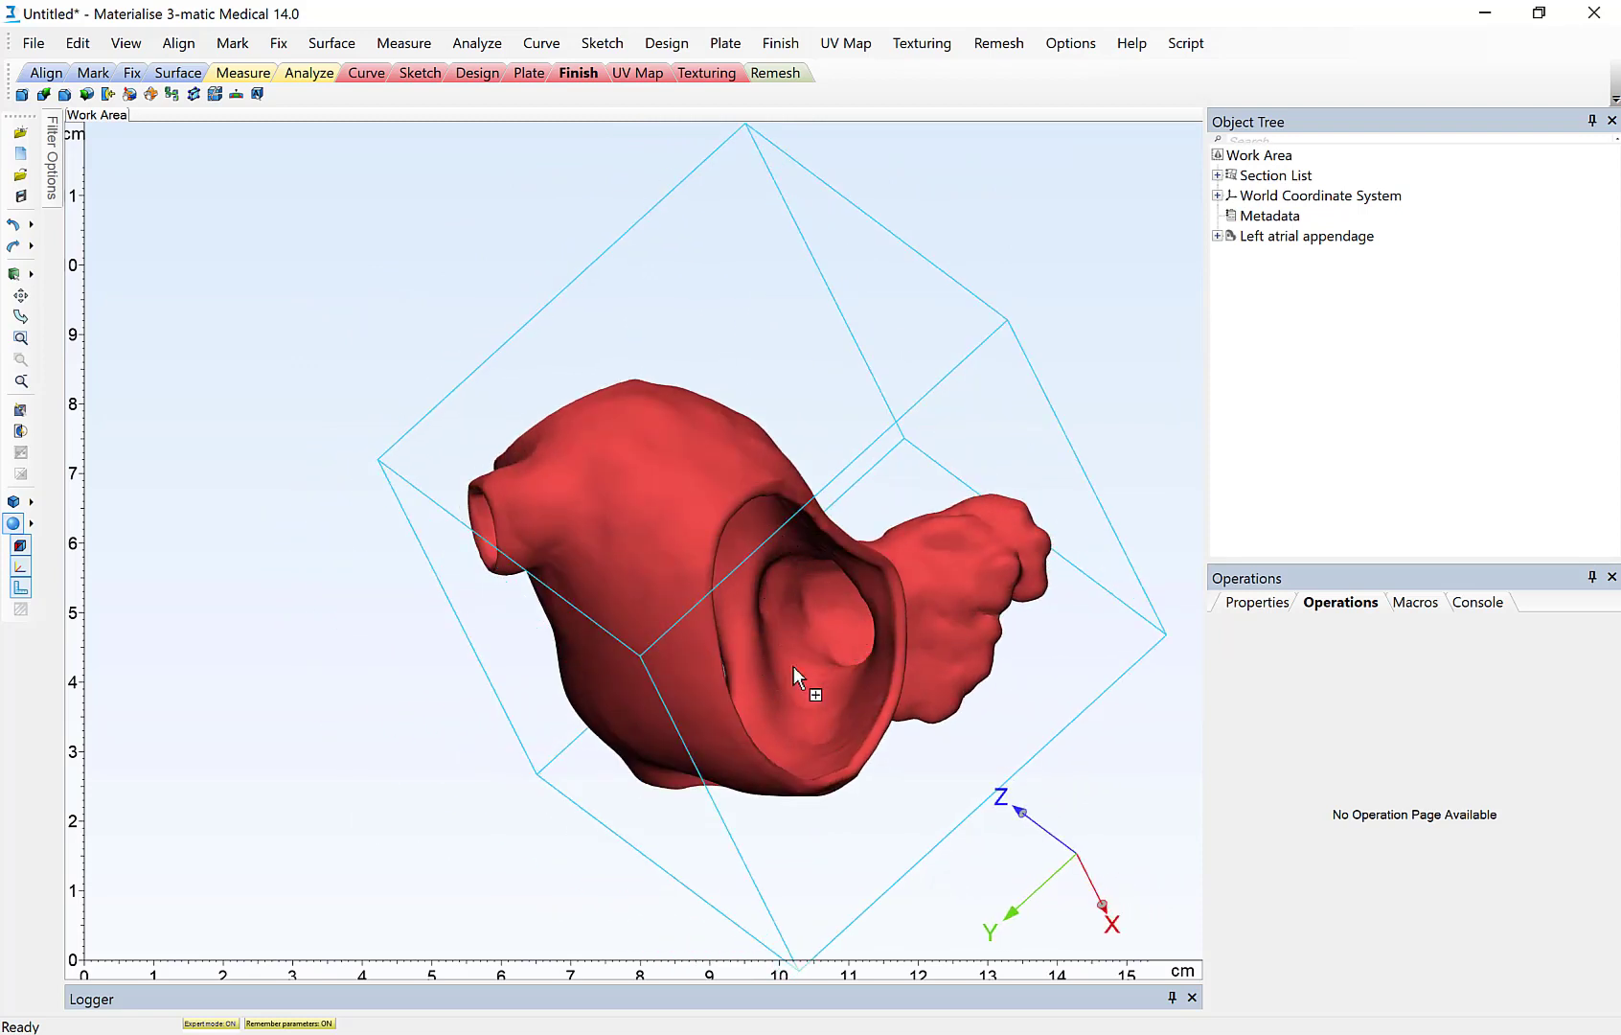
{"action": "scroll", "coordinate": [806, 661], "scroll_direction": "up", "scroll_amount": 3}
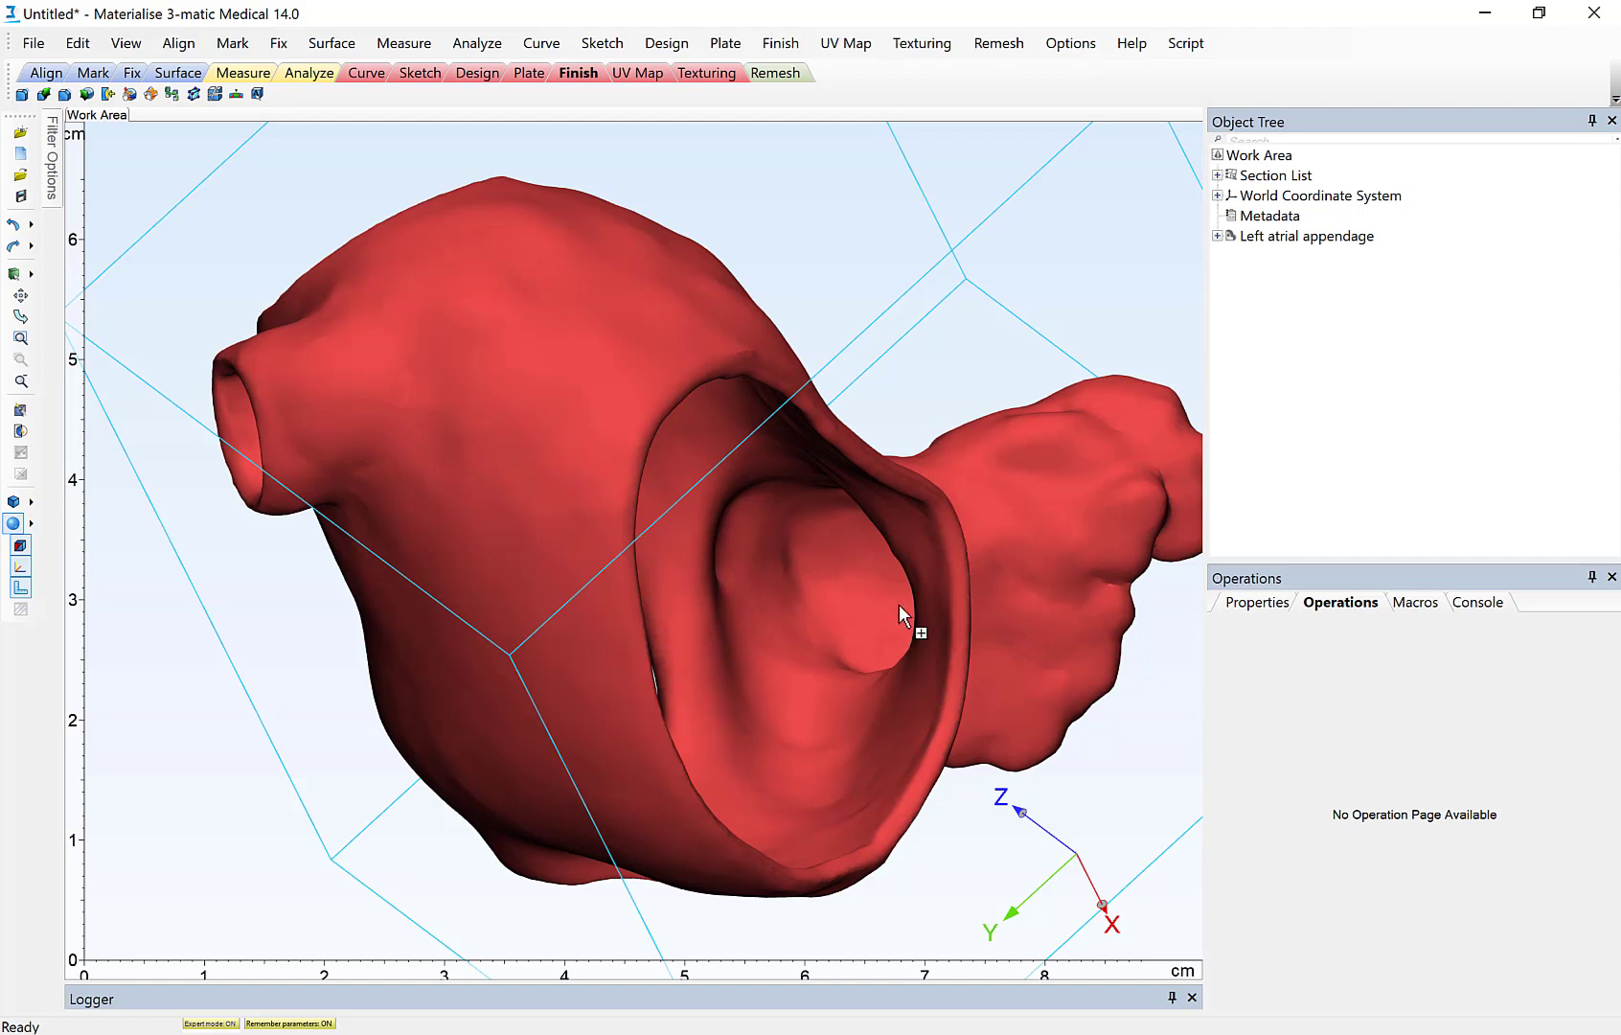
{"action": "right_click_drag", "start_coordinate": [899, 604], "coordinate": [807, 487]}
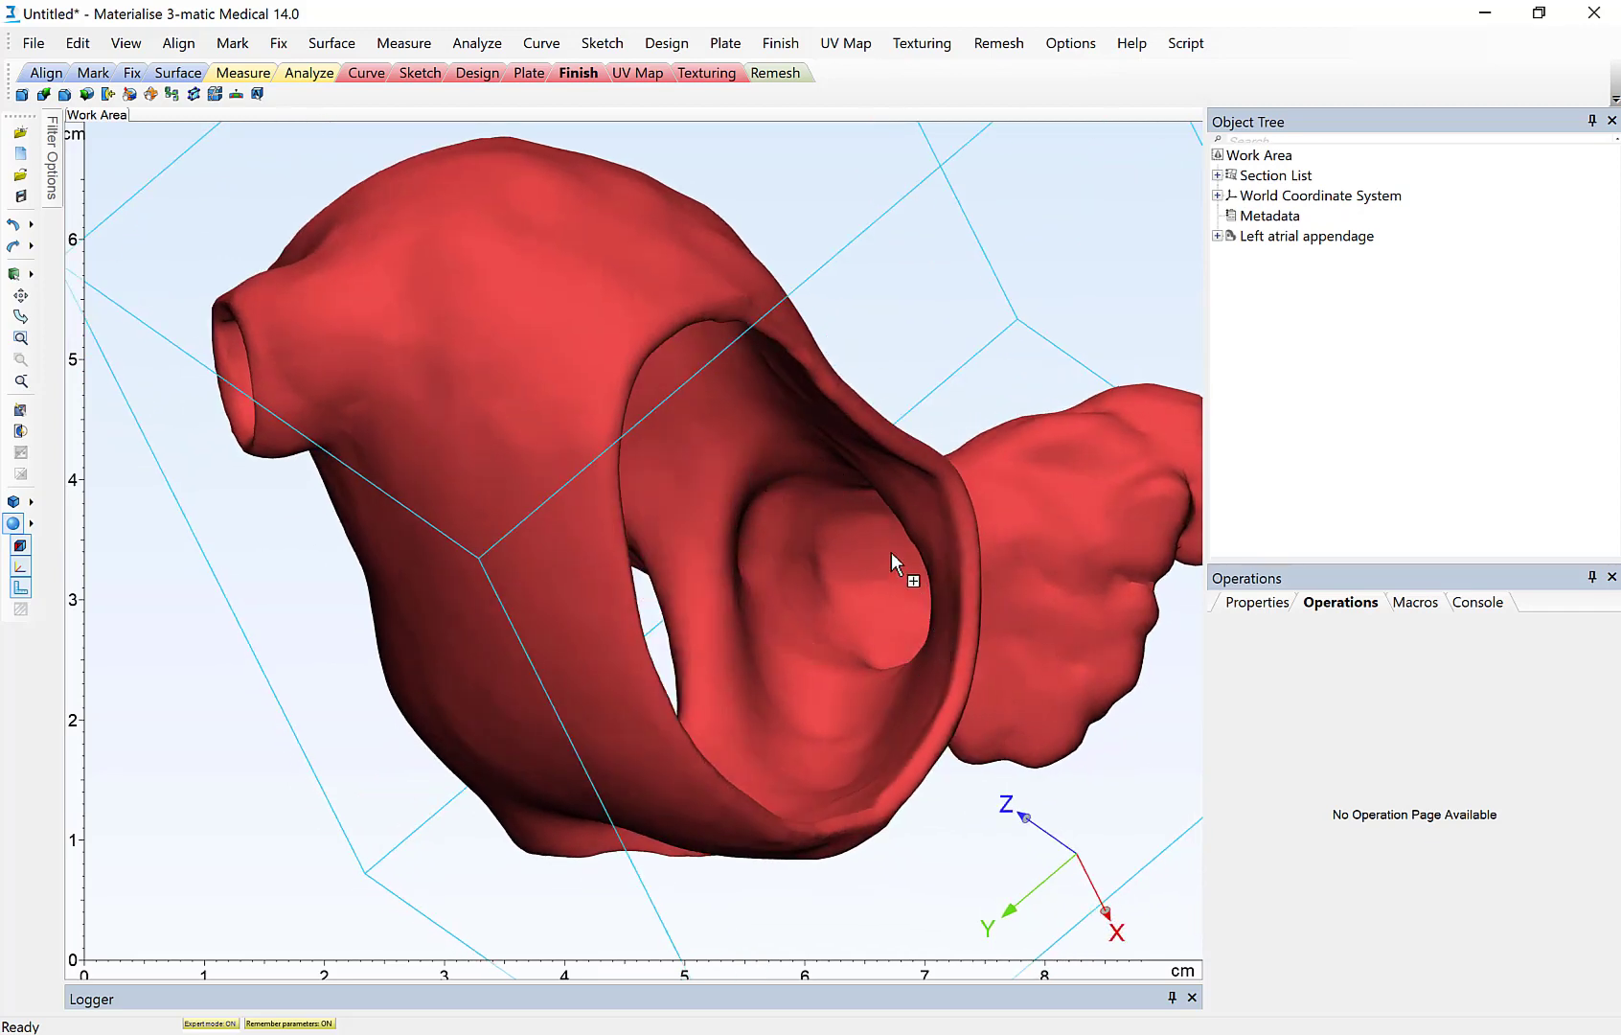
{"action": "right_click_drag", "start_coordinate": [889, 553], "coordinate": [723, 654]}
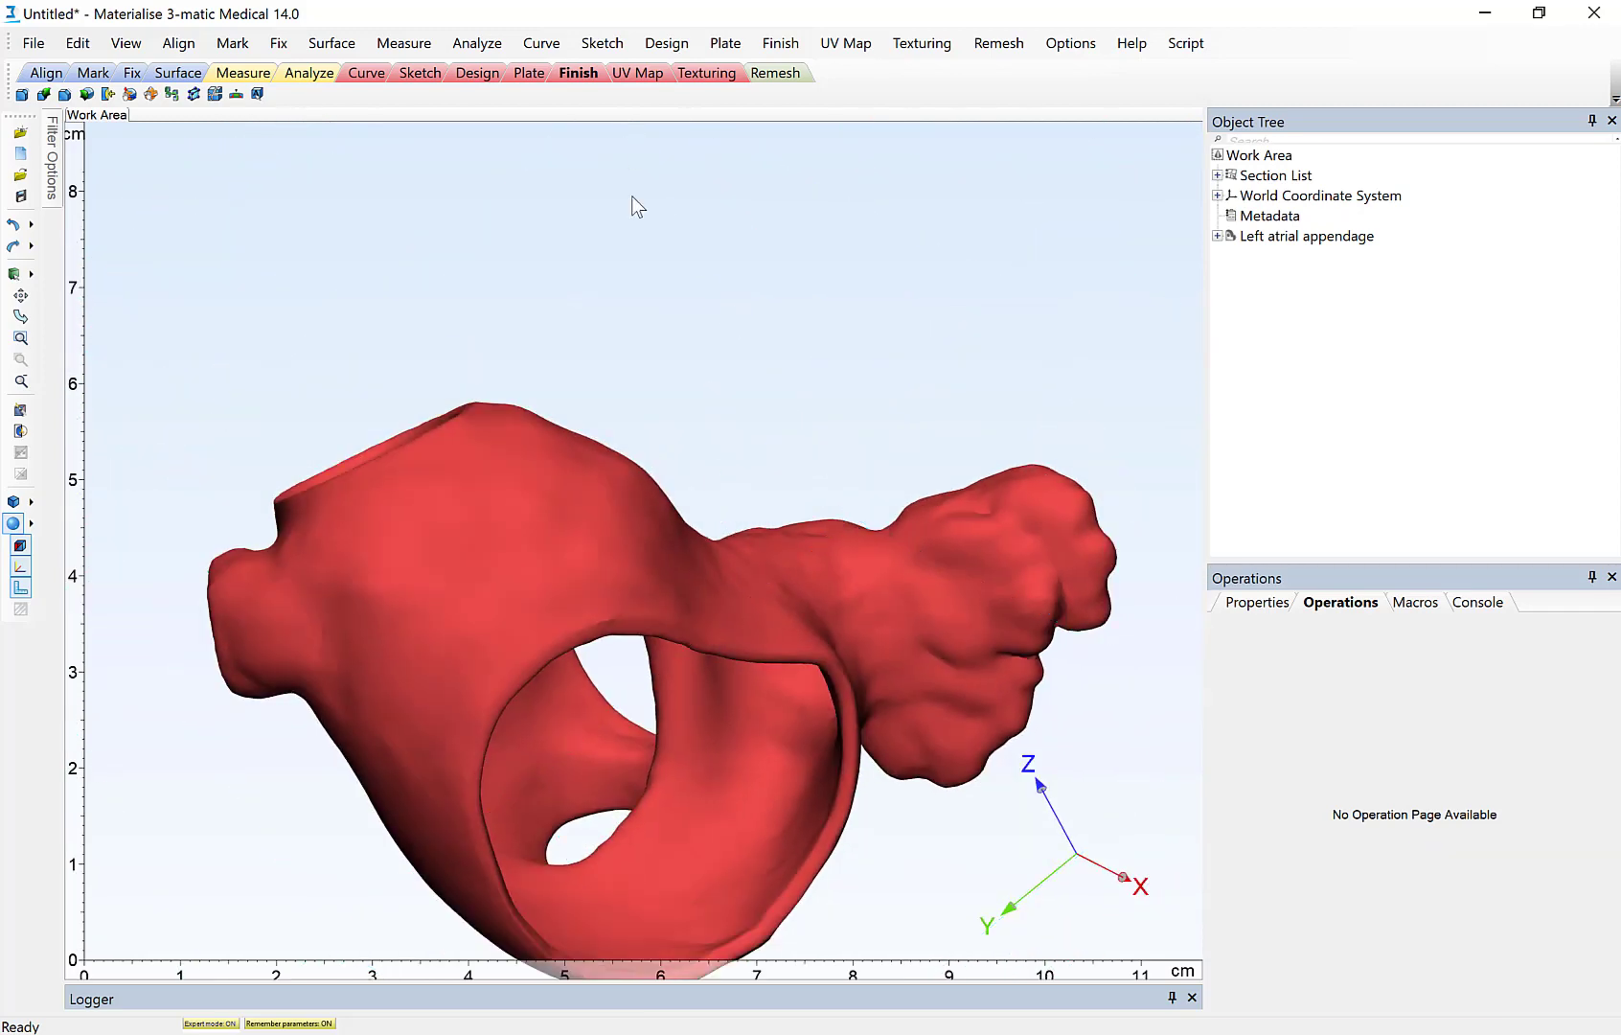
{"action": "right_click_drag", "start_coordinate": [682, 288], "coordinate": [525, 442]}
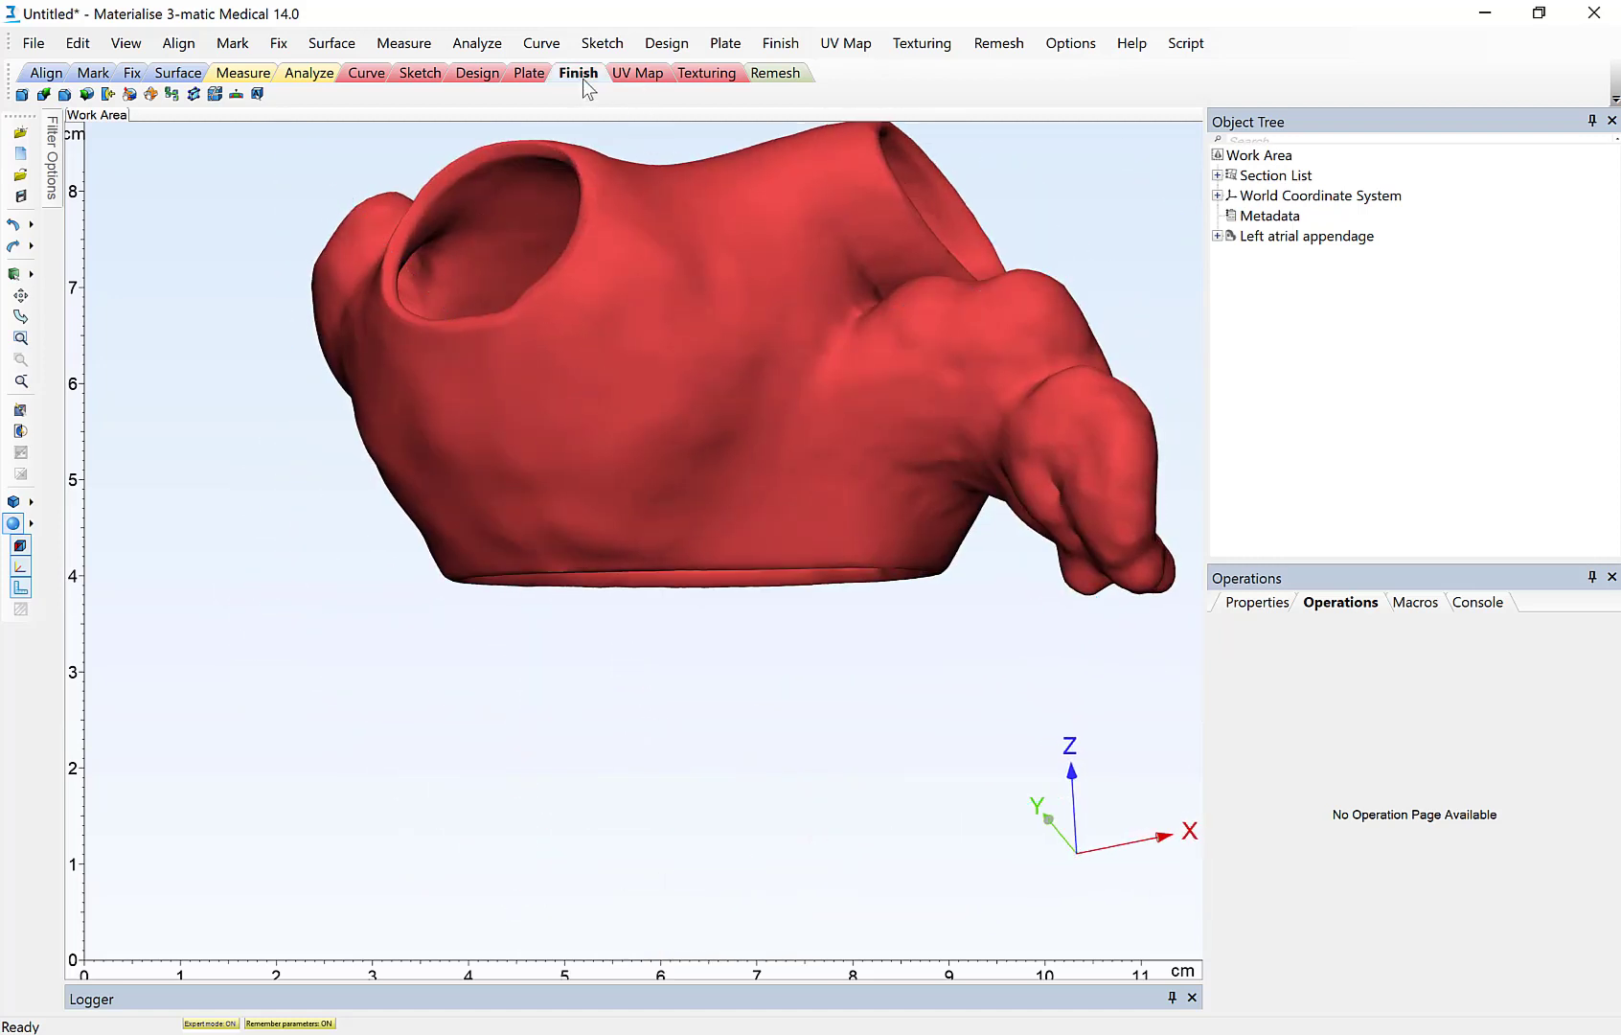
- Start a Quick Label reading 'identifier' in Arial Bold height 4, zoomed toward the lower side
{"action": "left_click", "coordinate": [256, 94]}
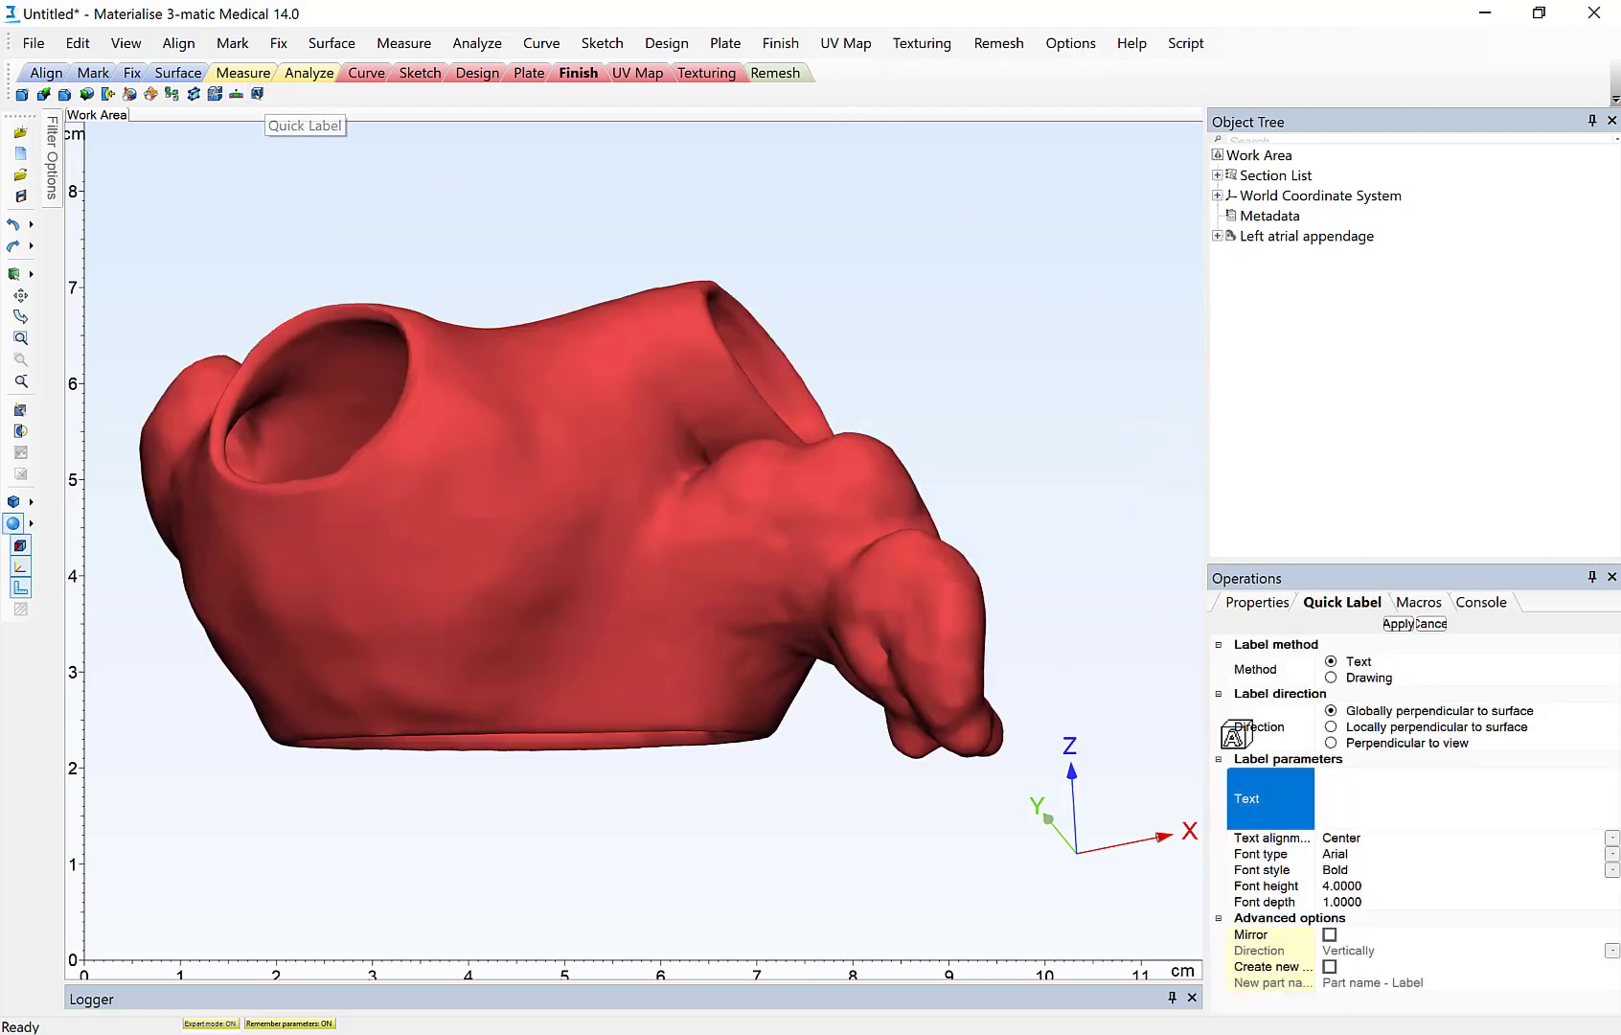
{"action": "left_click", "coordinate": [1368, 786]}
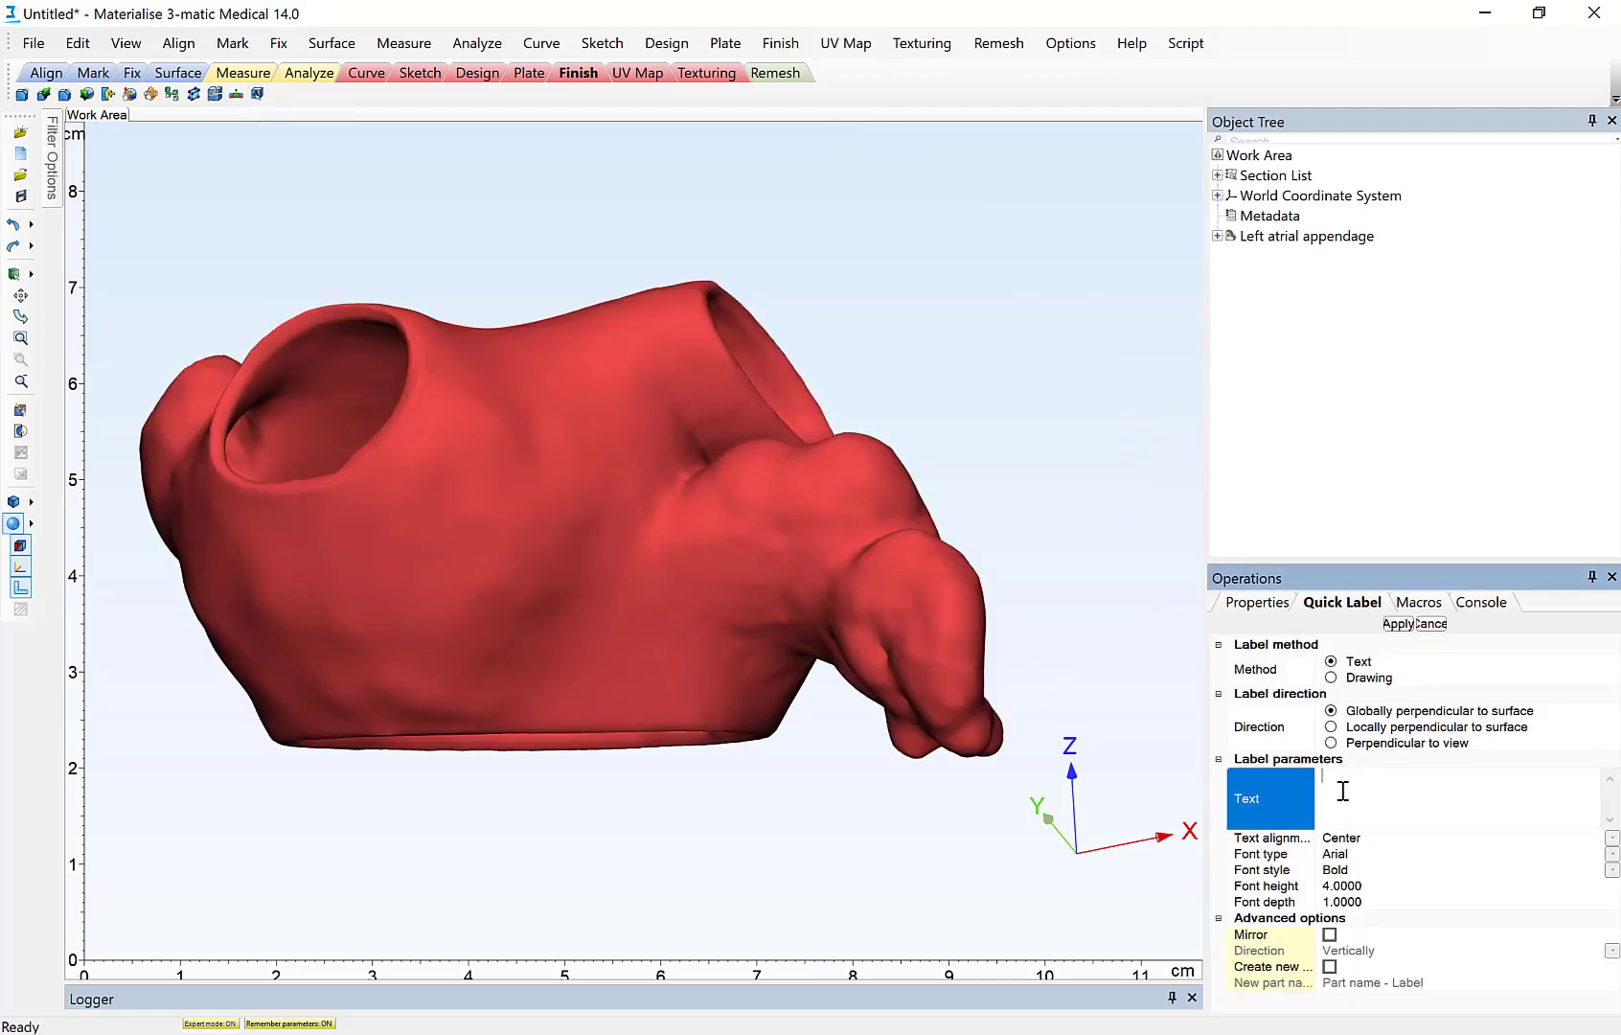
{"action": "type", "text": "identifier"}
{"action": "right_click_drag", "start_coordinate": [561, 658], "coordinate": [546, 647]}
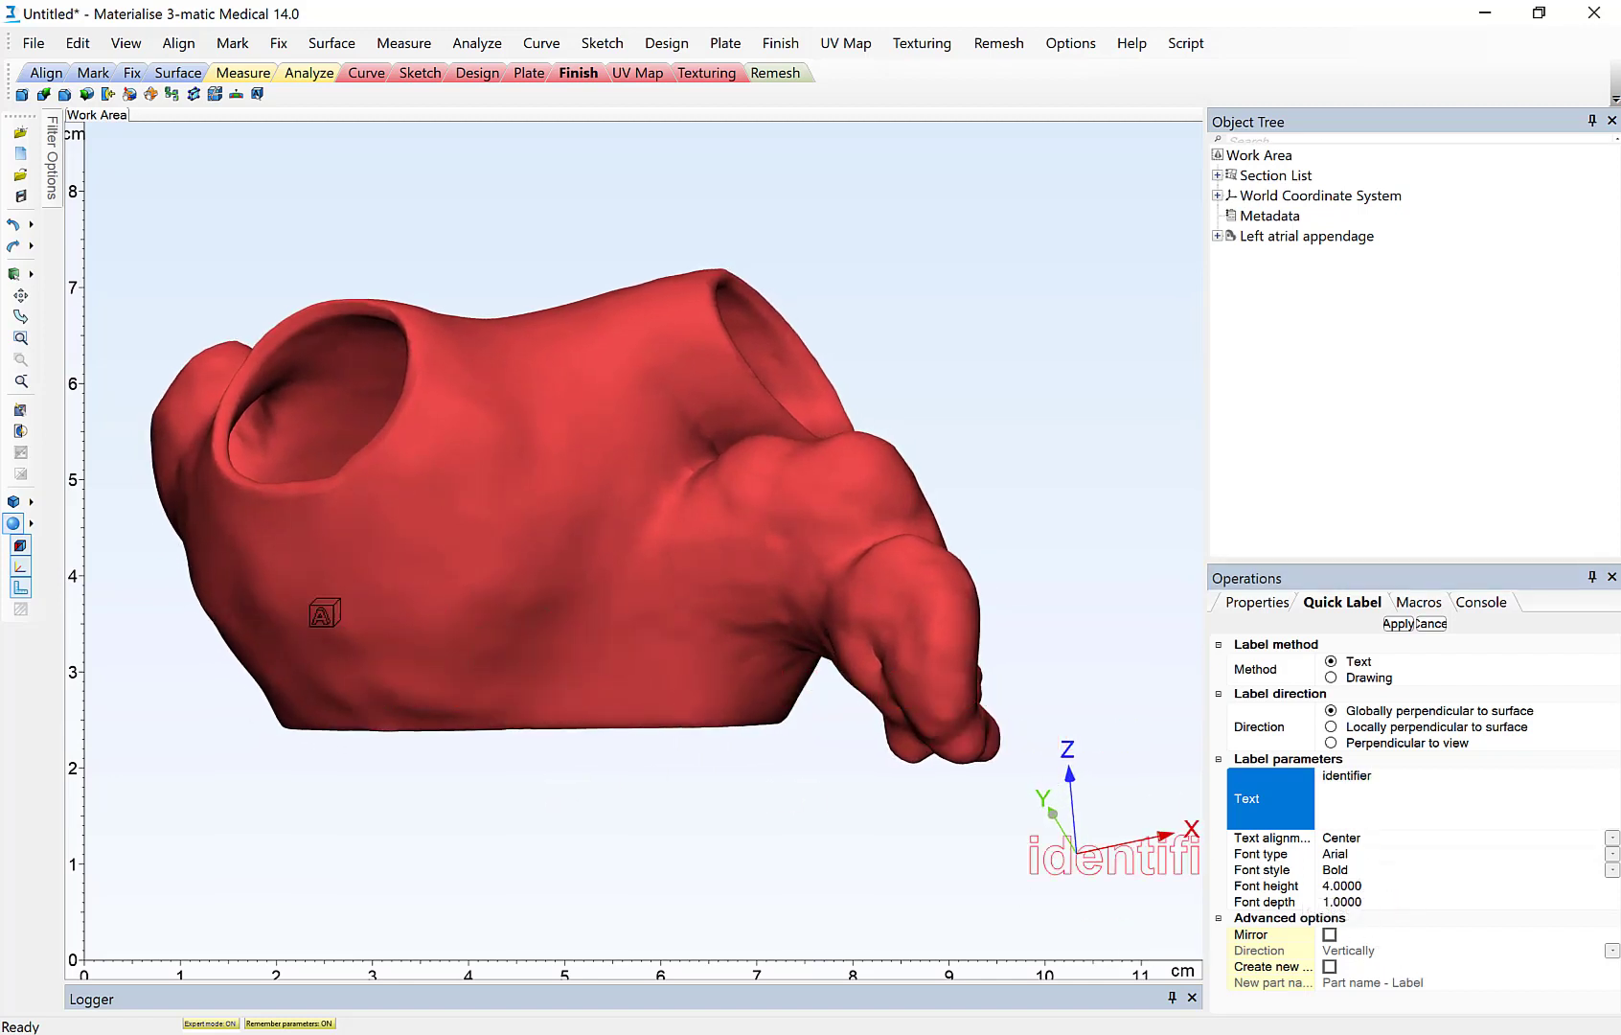
{"action": "scroll", "coordinate": [546, 730], "scroll_direction": "up", "scroll_amount": 2}
{"action": "scroll", "coordinate": [546, 731], "scroll_direction": "up", "scroll_amount": 1}
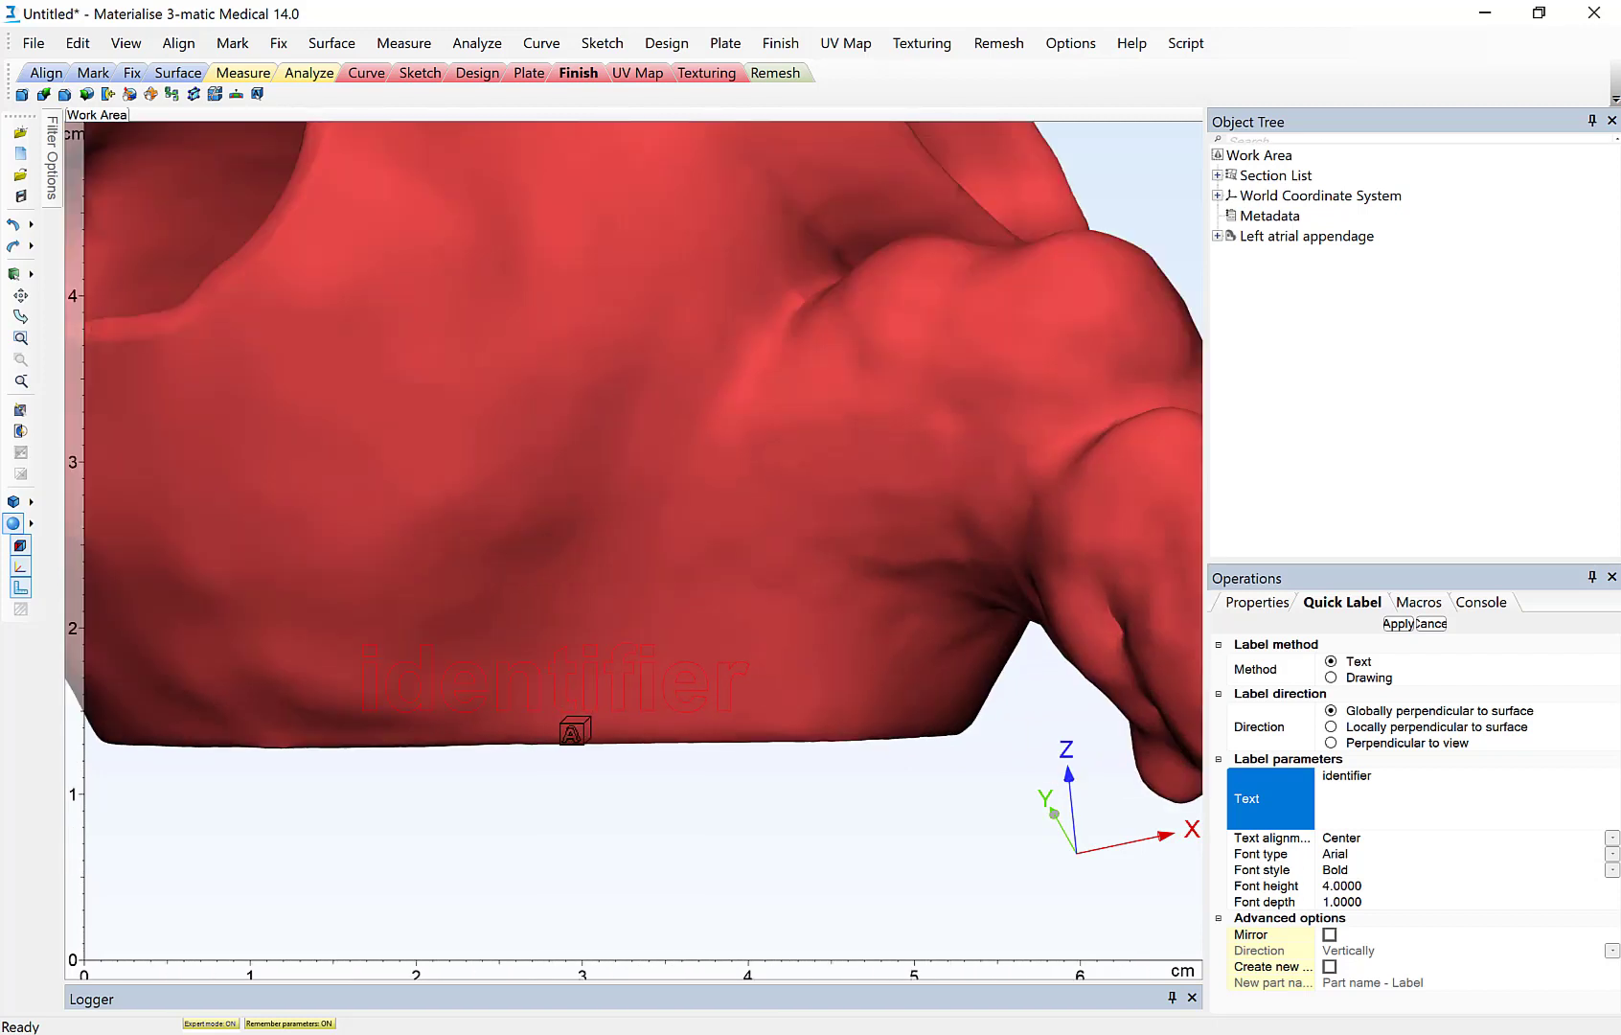
- Stamp the 'identifier' label on the appendage's lower side and rotate to inspect both labels
{"action": "left_click", "coordinate": [574, 731]}
{"action": "right_click_drag", "start_coordinate": [413, 749], "coordinate": [406, 803]}
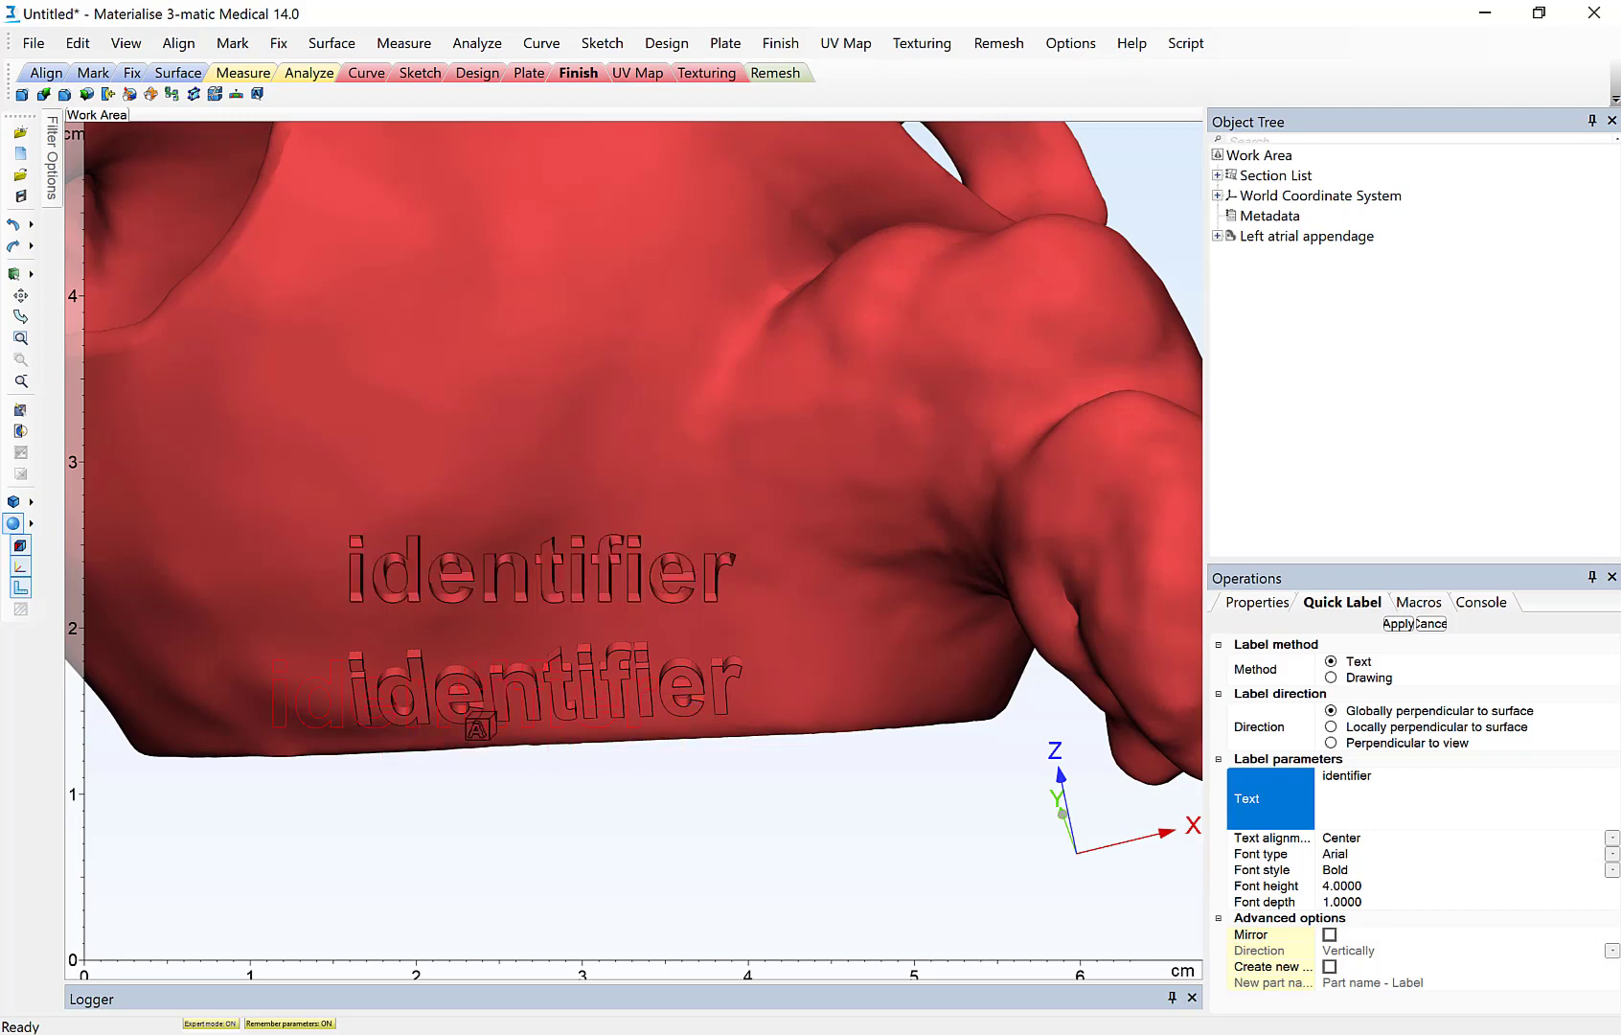
{"action": "right_click_drag", "start_coordinate": [500, 743], "coordinate": [733, 807]}
{"action": "right_click_drag", "start_coordinate": [665, 648], "coordinate": [637, 391]}
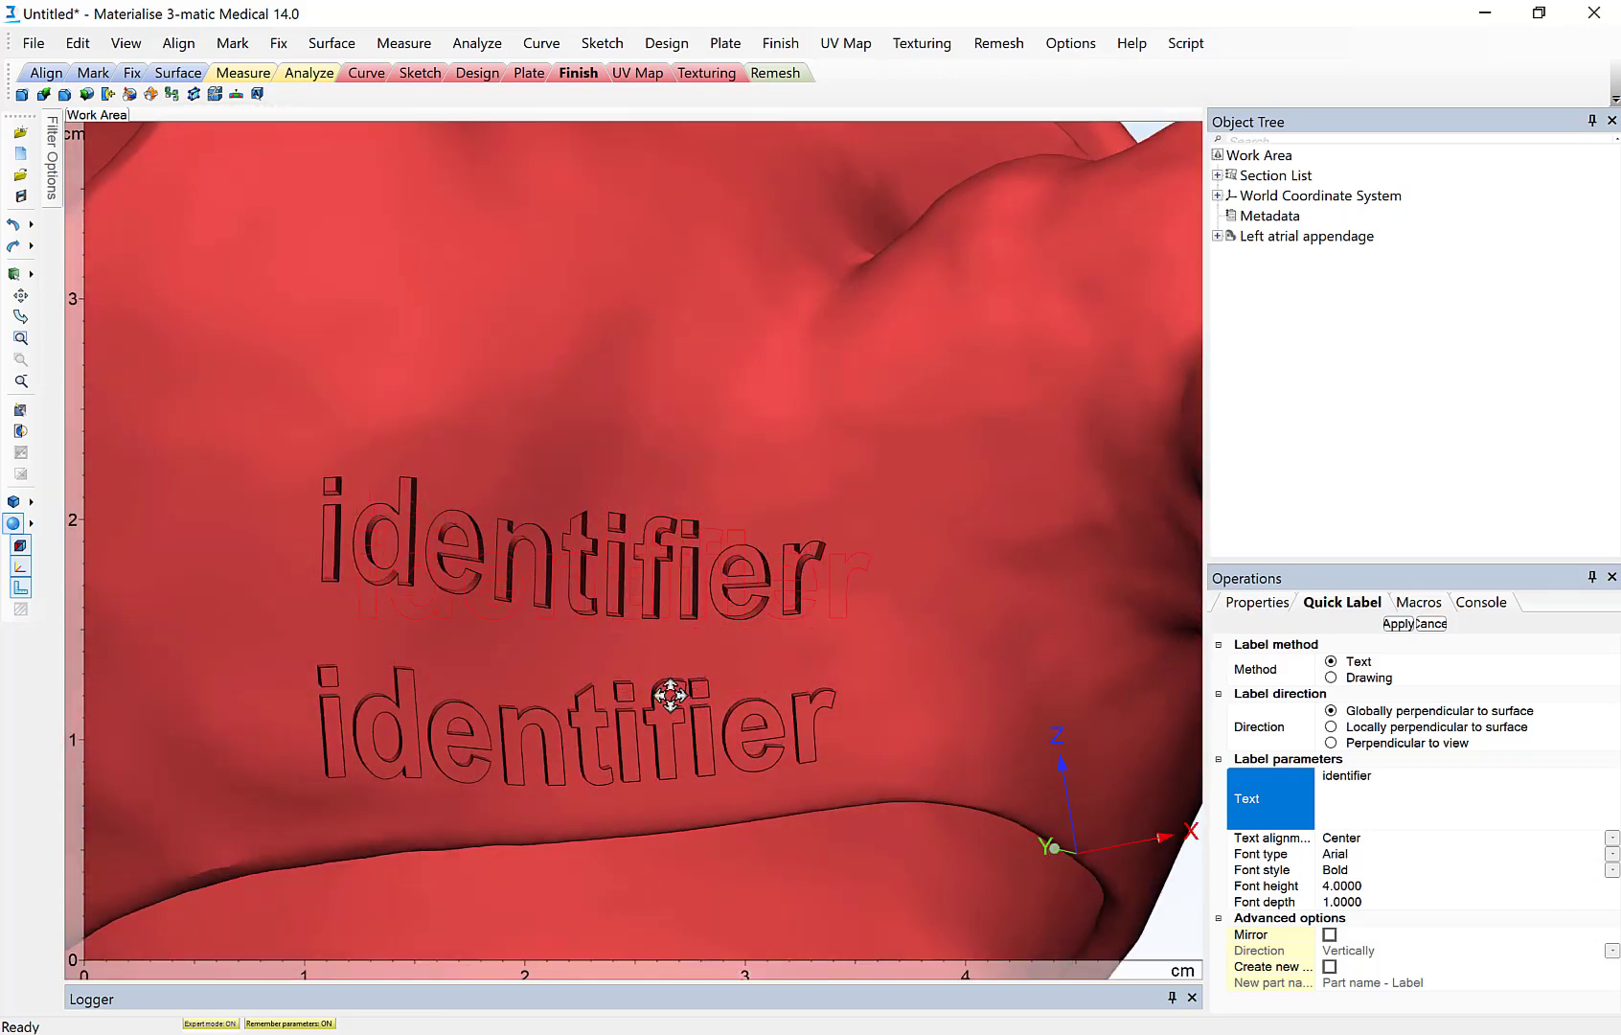
{"action": "right_click_drag", "start_coordinate": [680, 691], "coordinate": [906, 783]}
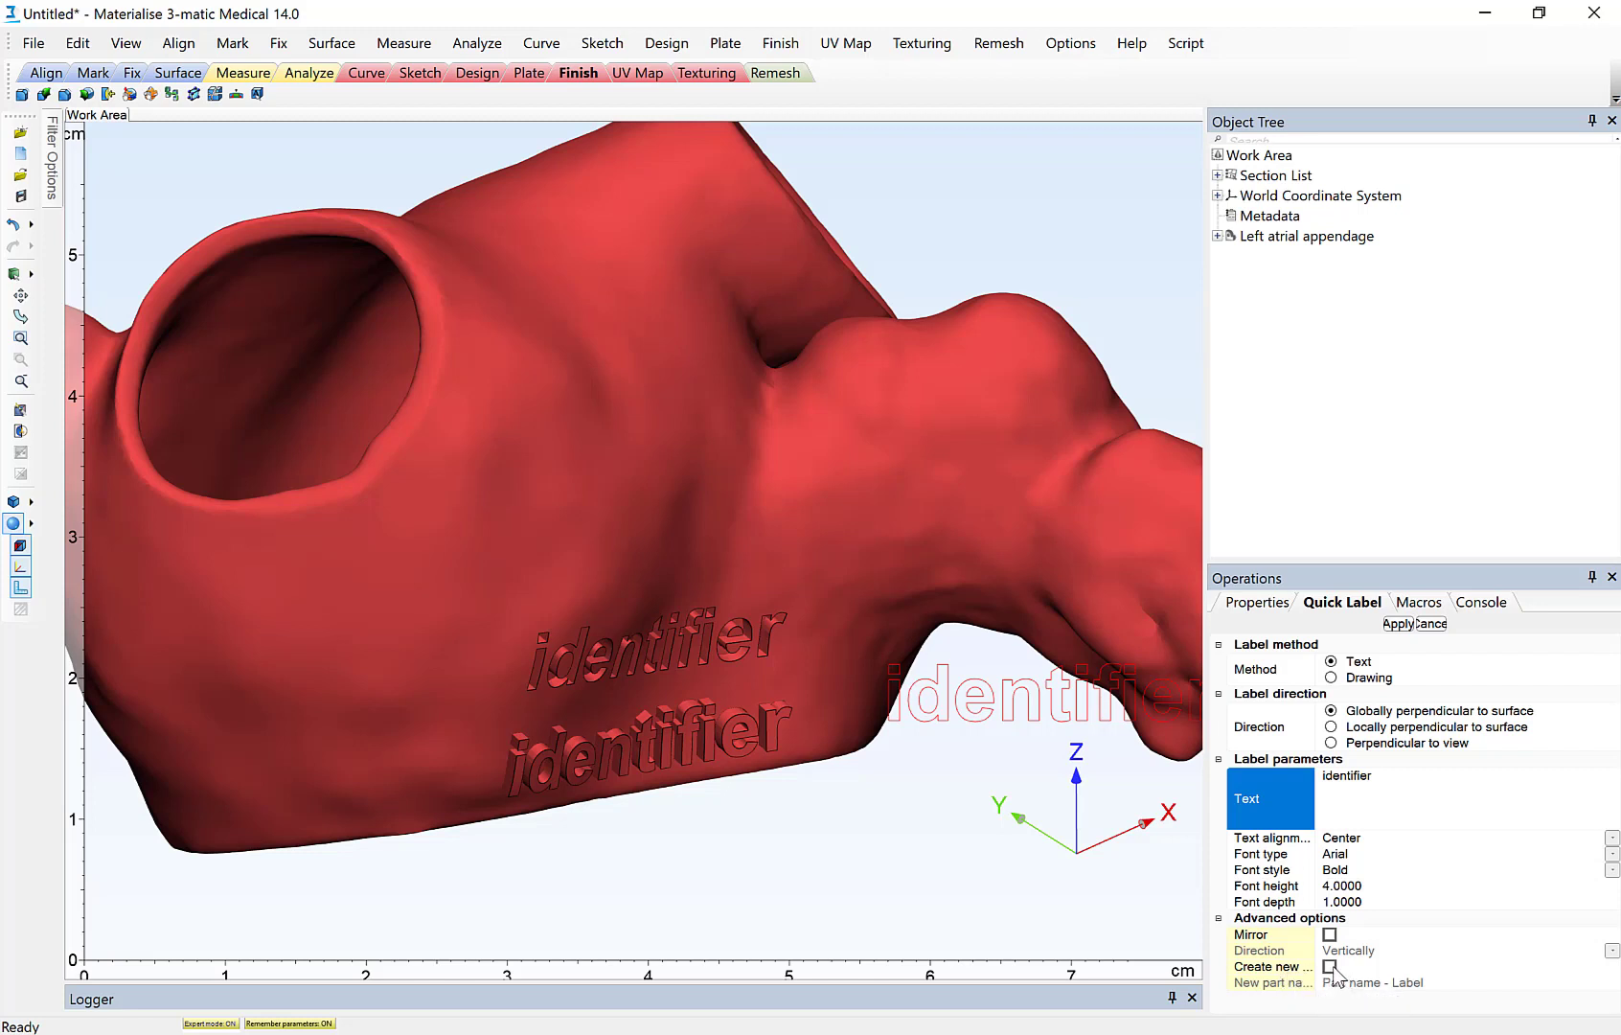
{"action": "left_click", "coordinate": [1329, 967]}
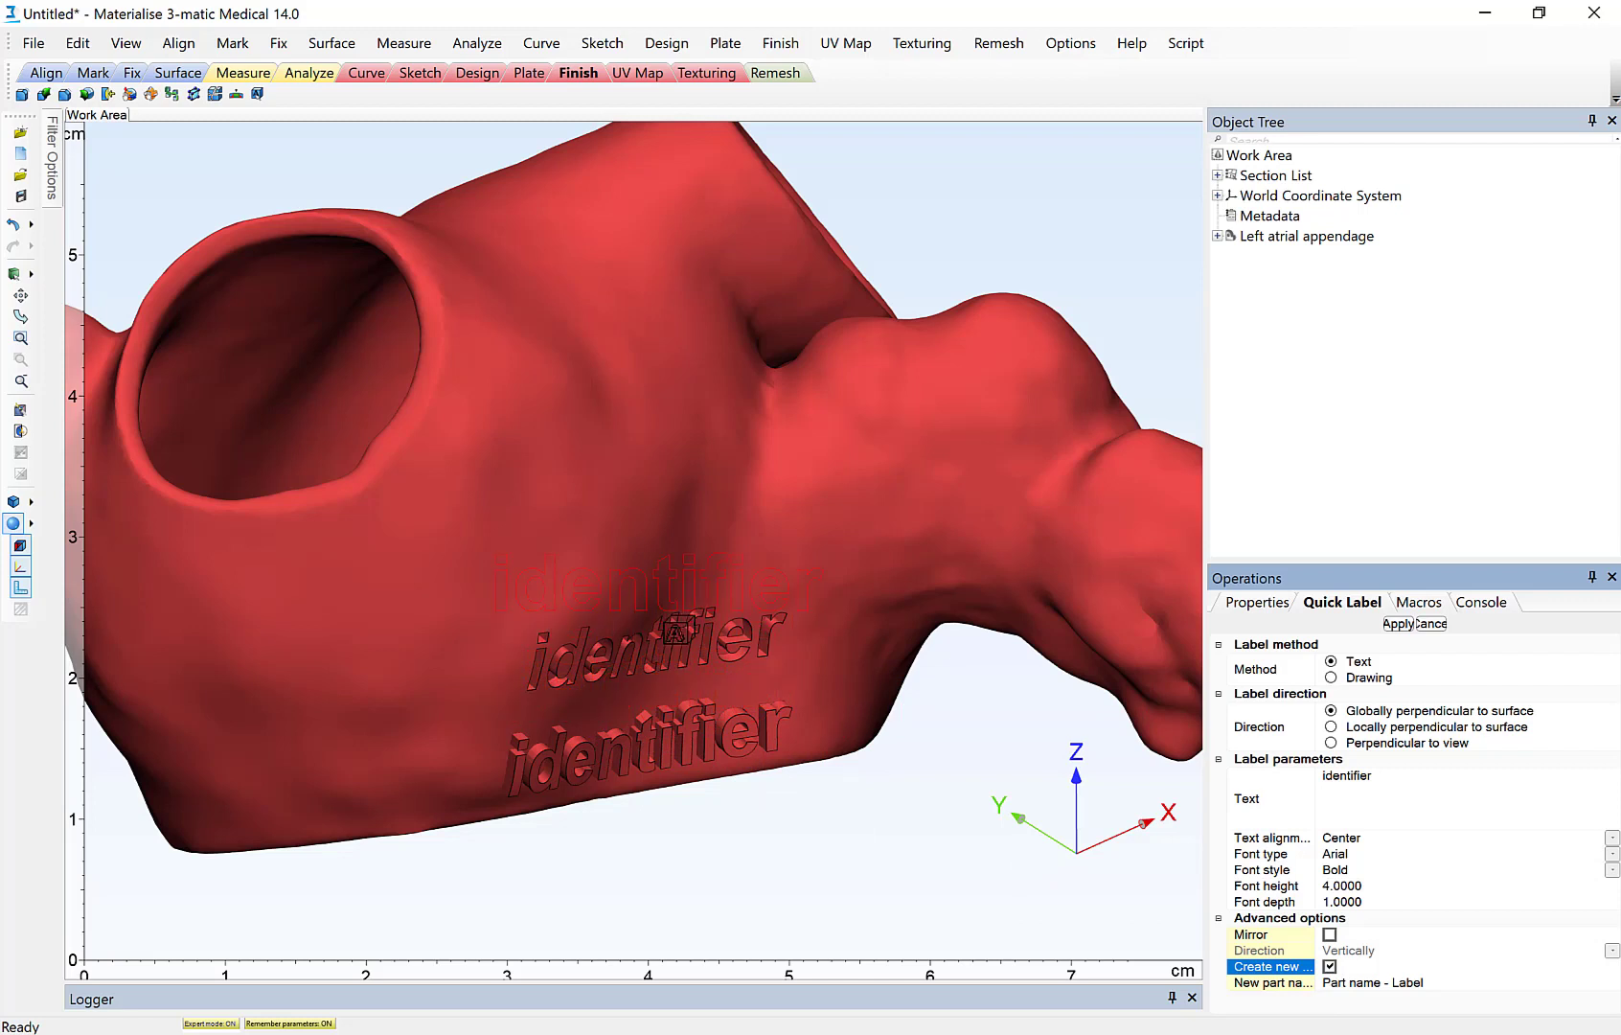
{"action": "left_click", "coordinate": [1330, 968]}
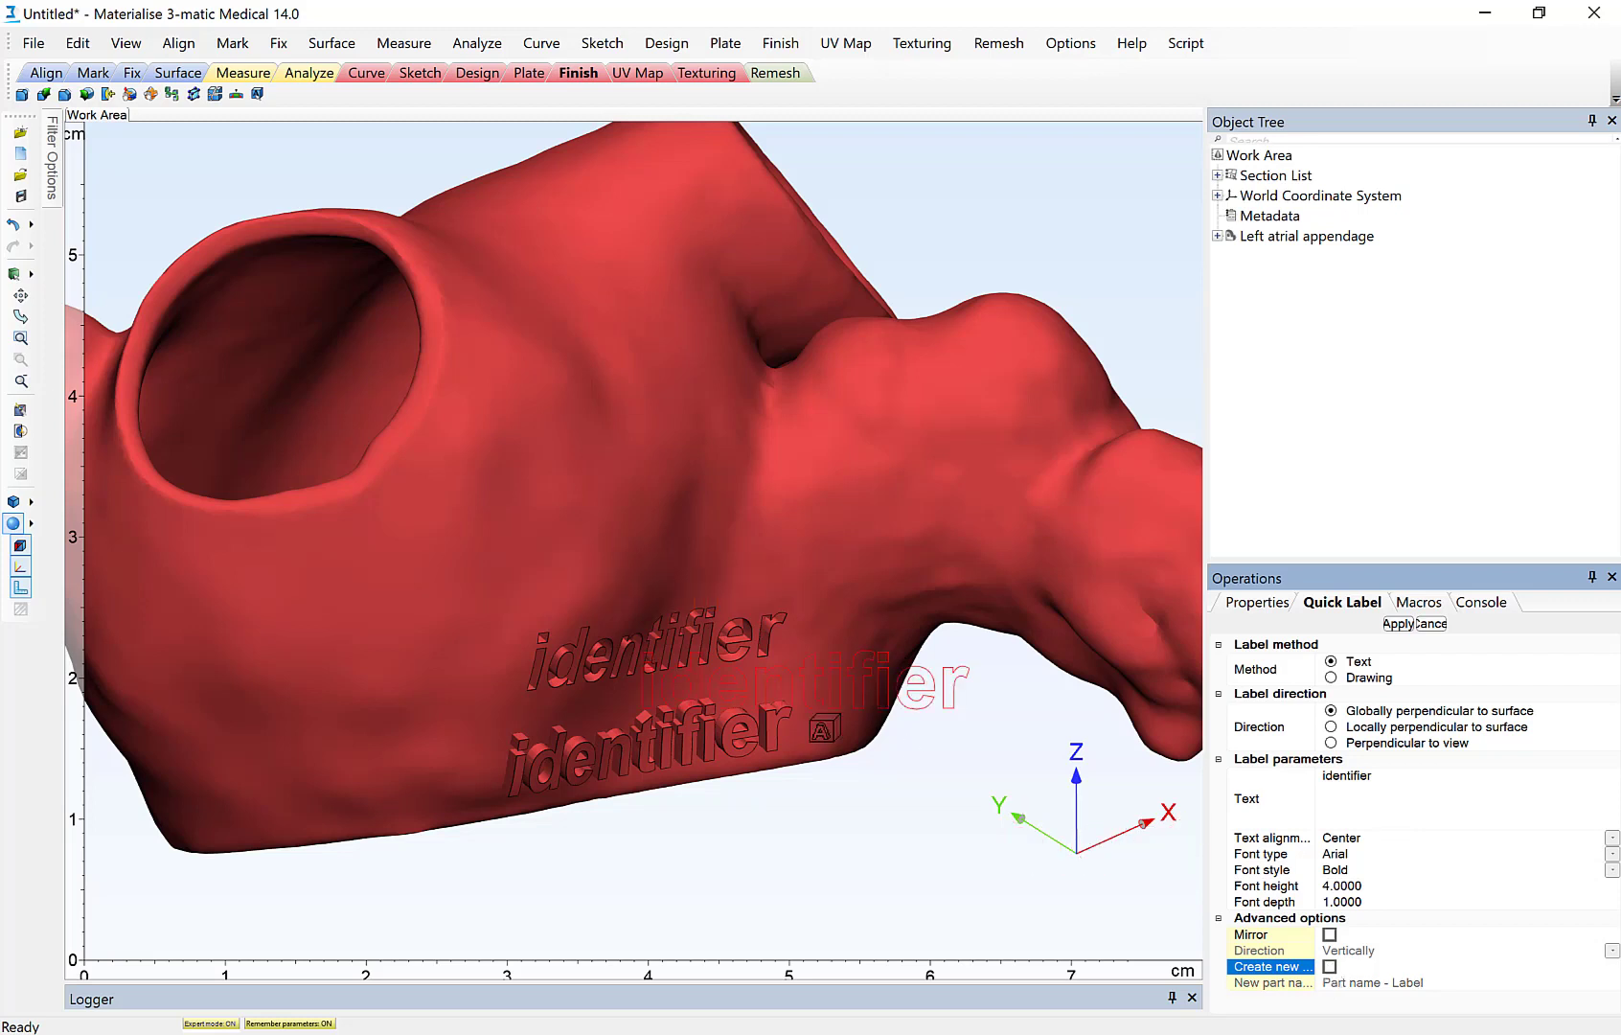
- Set the Quick Label font depth to 0 and turn the view toward the labels
{"action": "left_click", "coordinate": [1341, 902]}
{"action": "type", "text": "0"}
{"action": "key", "text": "Return"}
{"action": "right_click_drag", "start_coordinate": [578, 513], "coordinate": [666, 595]}
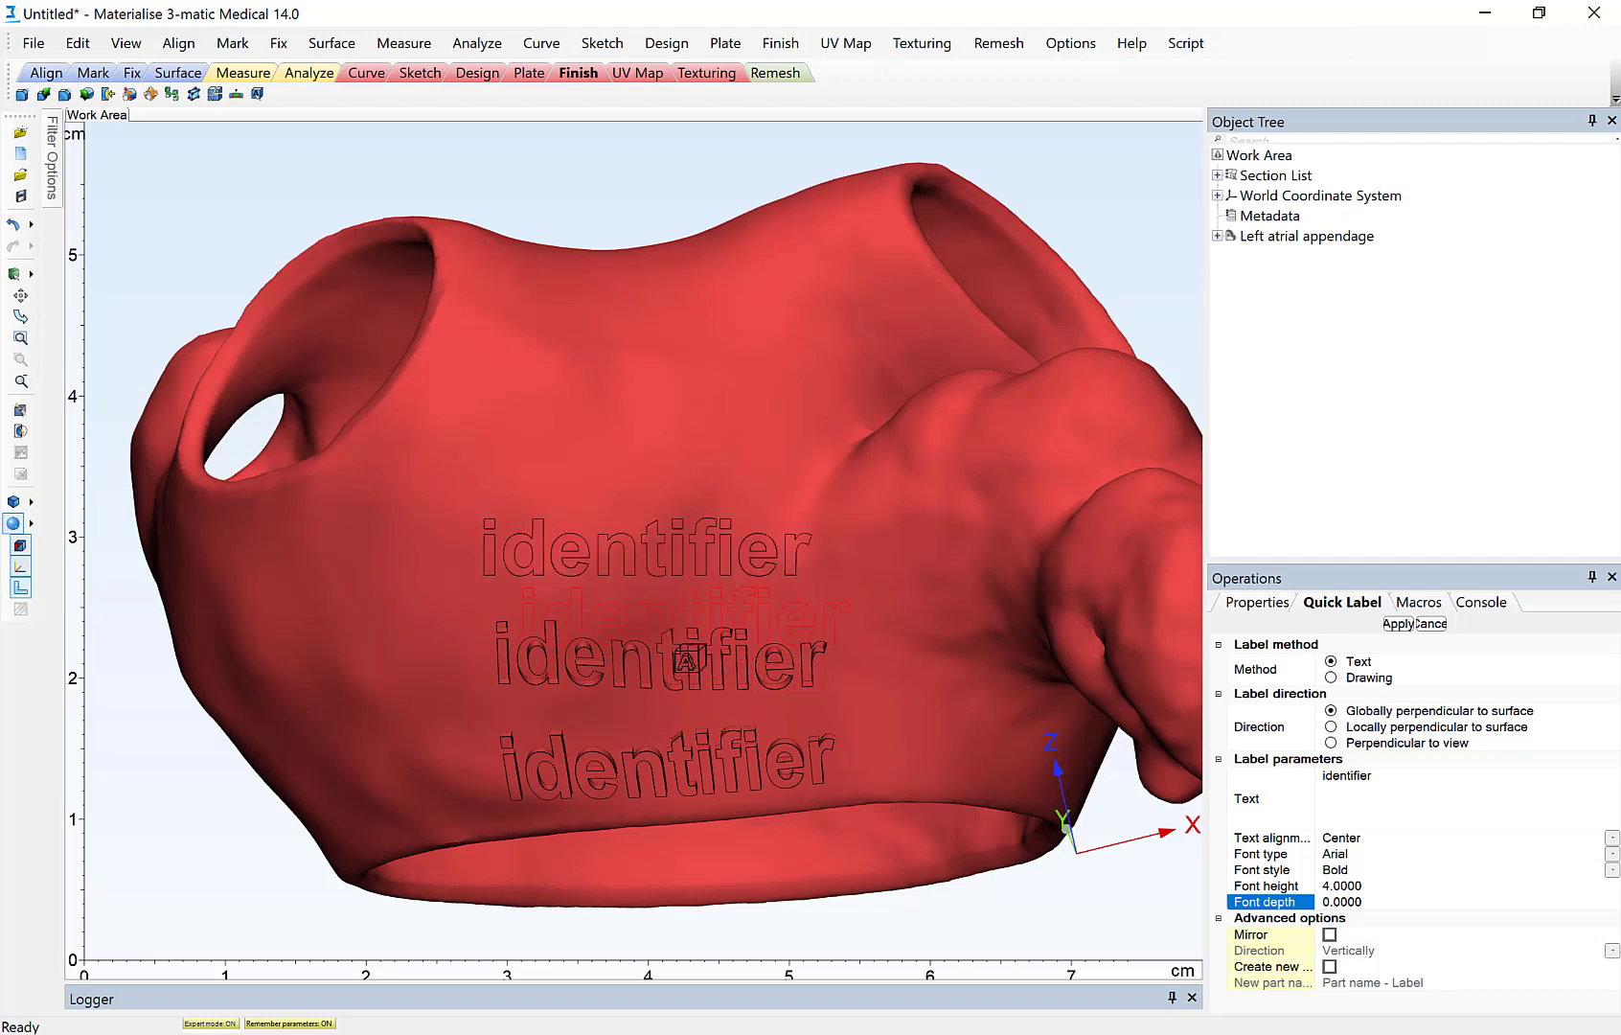
{"action": "right_click_drag", "start_coordinate": [644, 658], "coordinate": [688, 709]}
{"action": "scroll", "coordinate": [663, 635], "scroll_direction": "up", "scroll_amount": 5}
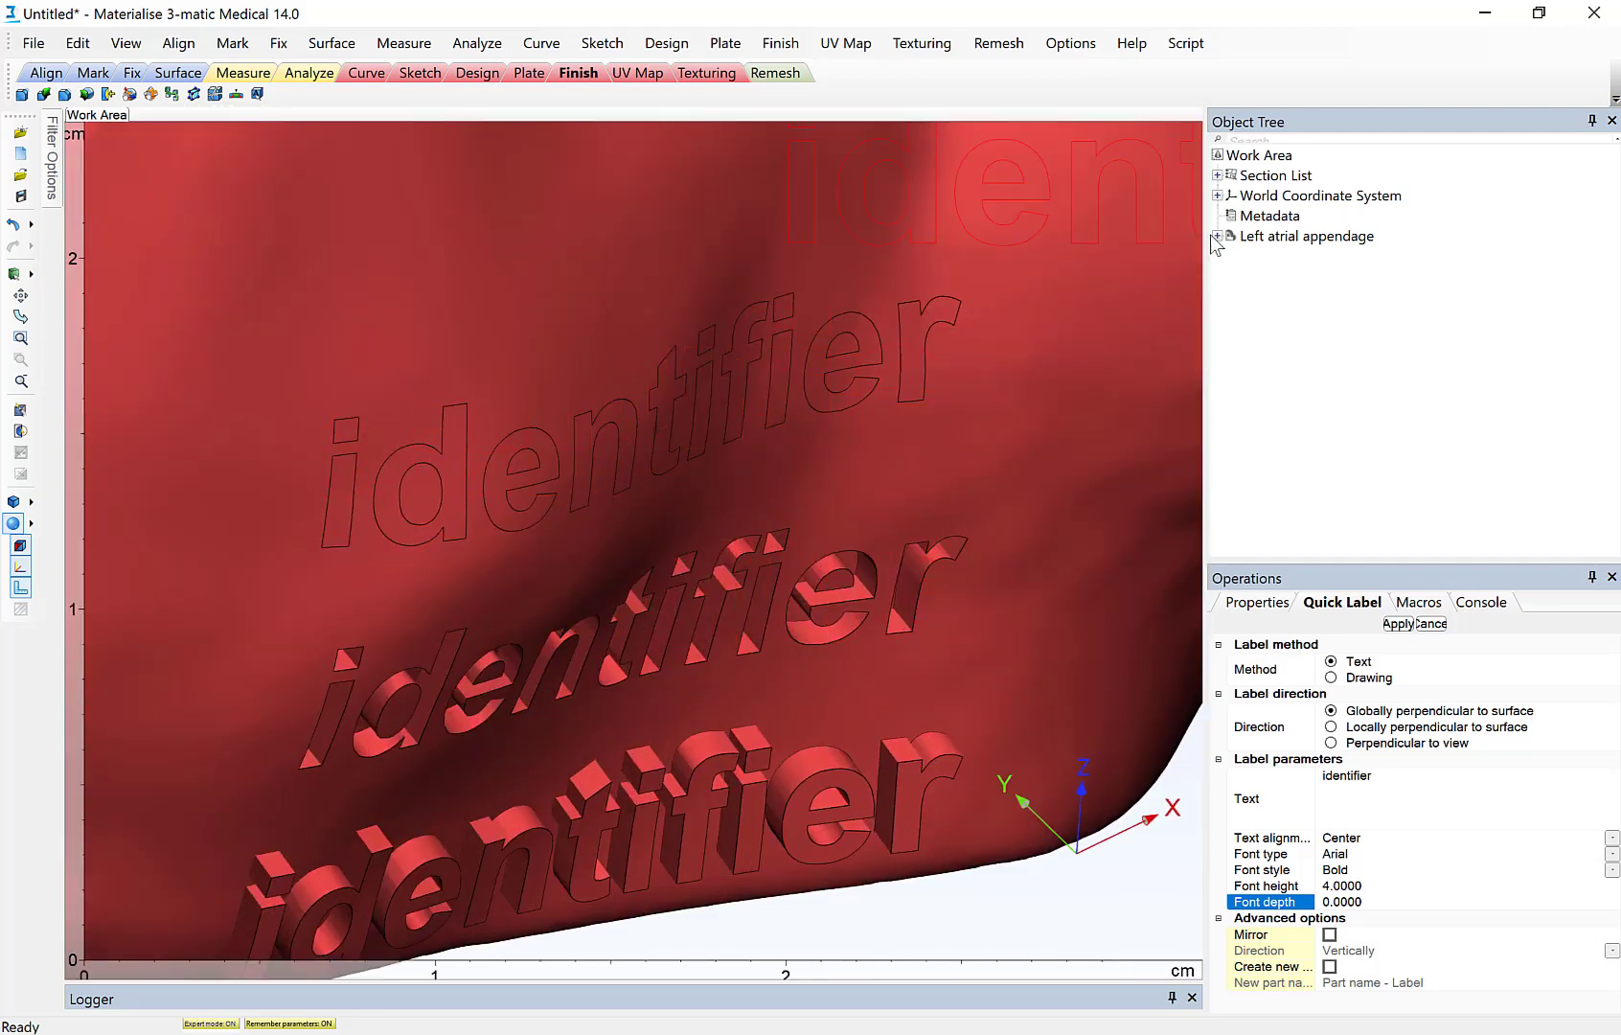
- Select the newest Label surface under the appendage's Surface List and colour it green
{"action": "left_click", "coordinate": [1216, 236]}
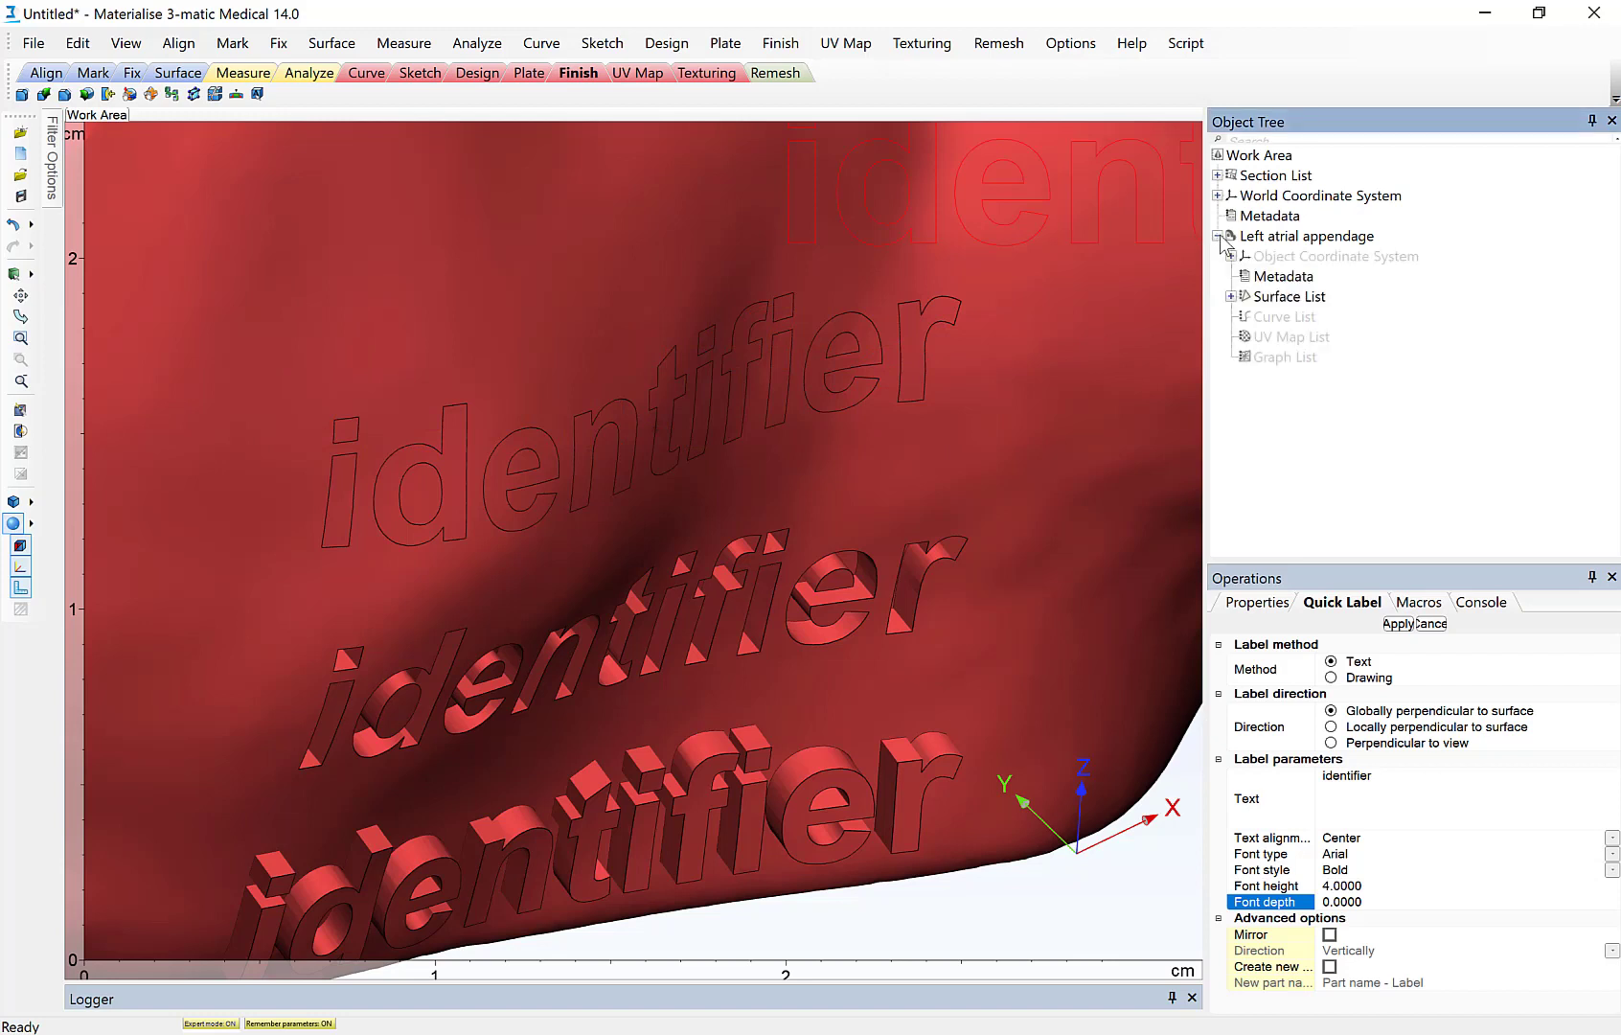
{"action": "left_click", "coordinate": [1230, 296]}
{"action": "left_click", "coordinate": [1283, 356]}
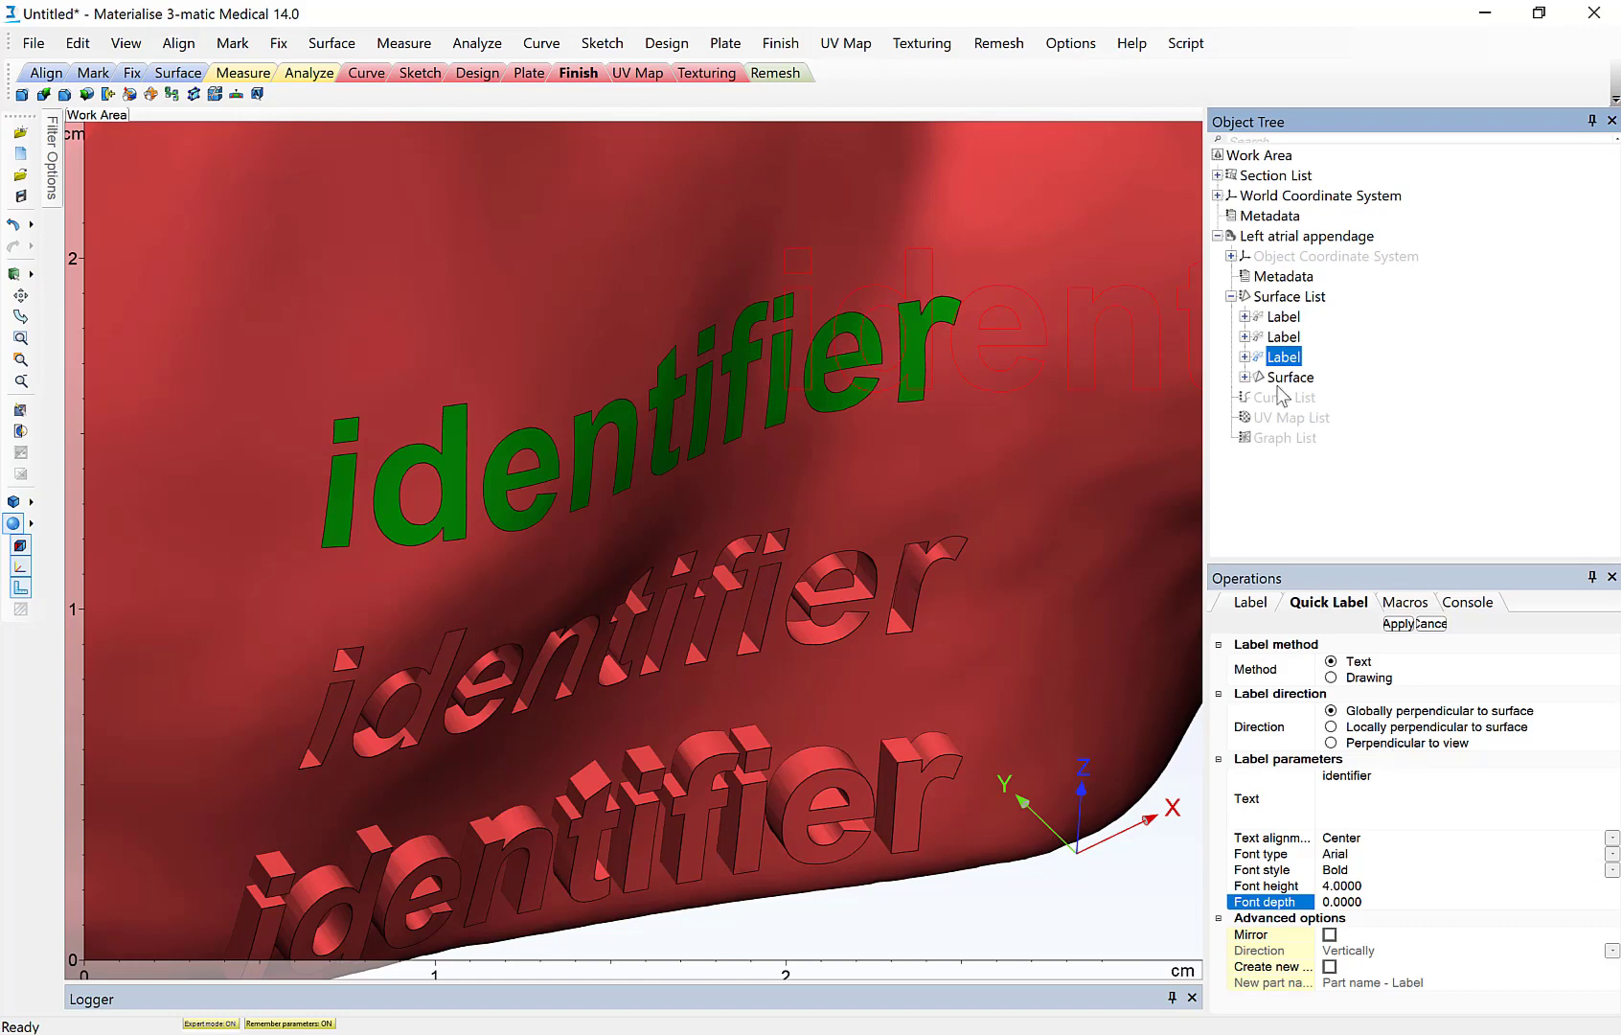
{"action": "left_click", "coordinate": [1266, 605]}
{"action": "left_click", "coordinate": [1328, 601]}
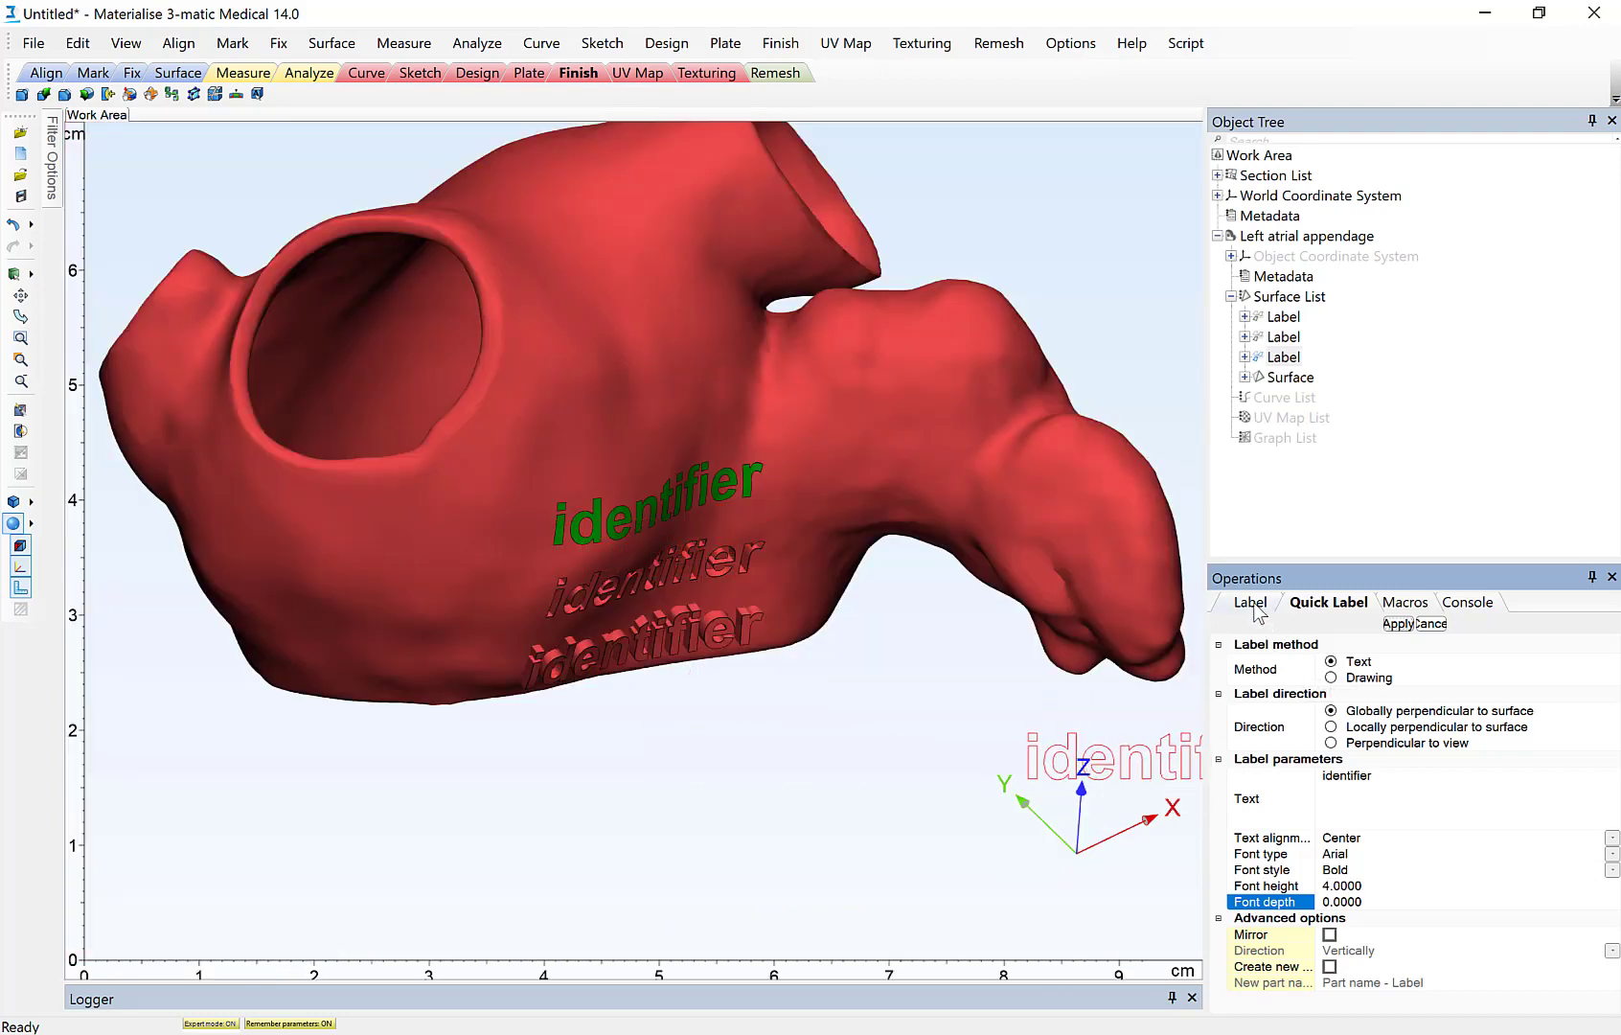
- Emboss the materialise logo DXF drawing (scale 0.6, depth 1) onto the other side's lower edge
{"action": "left_click", "coordinate": [1331, 677]}
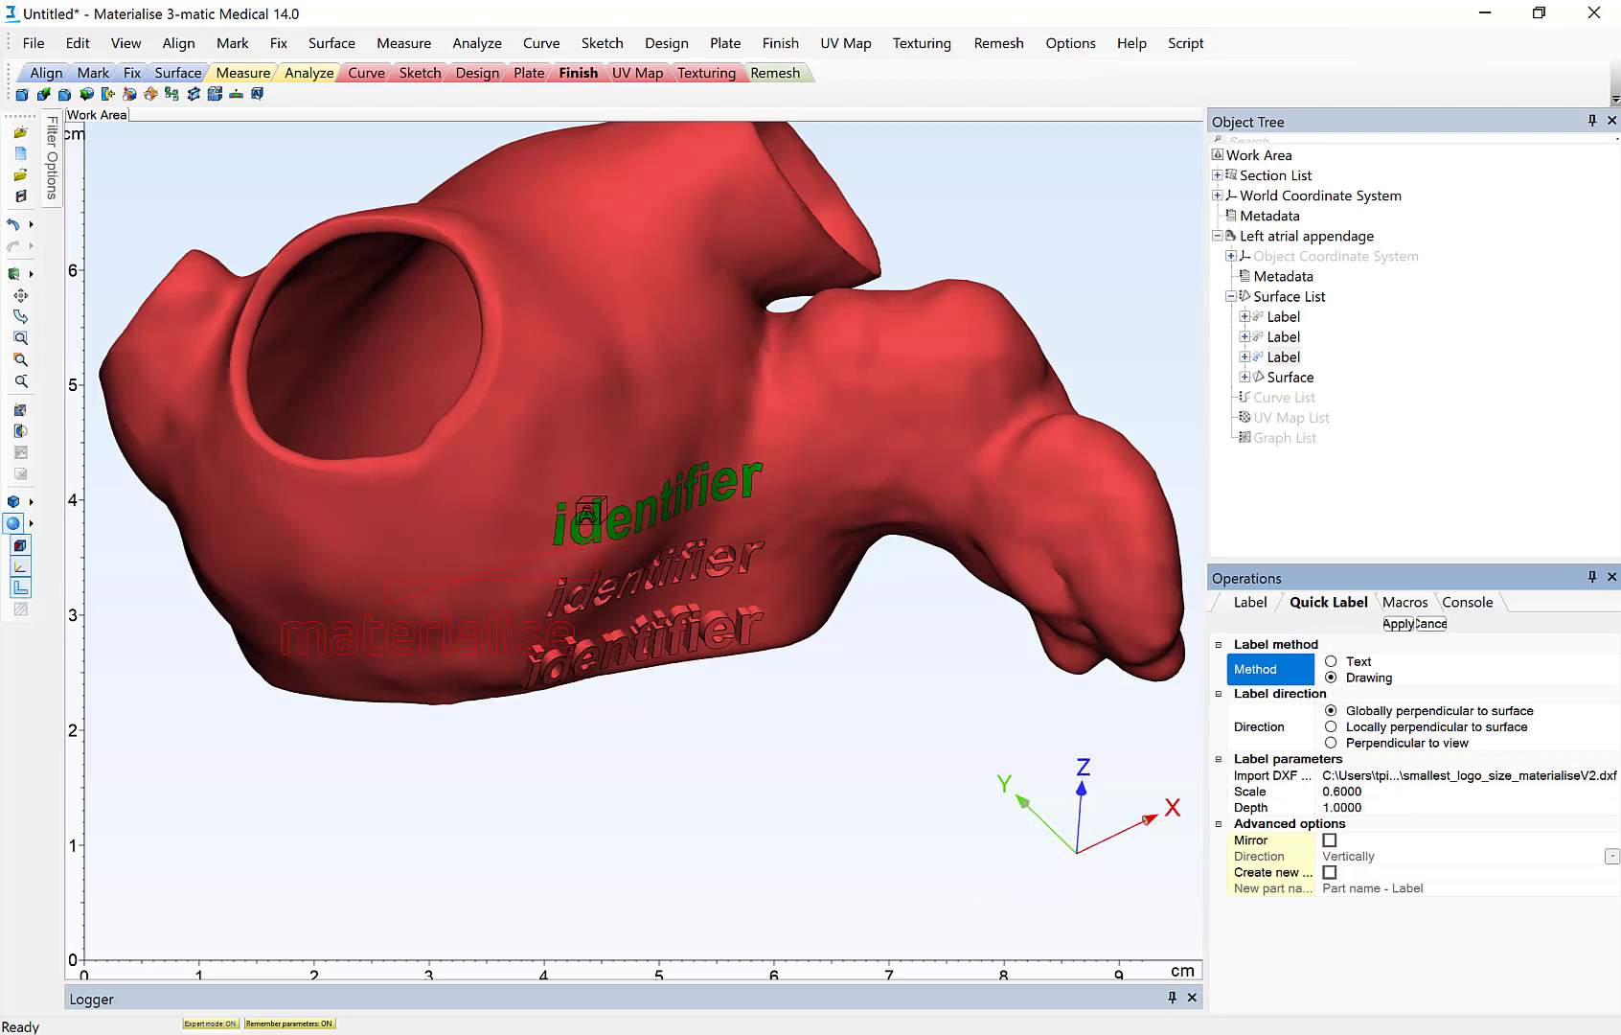
{"action": "right_click_drag", "start_coordinate": [593, 493], "coordinate": [445, 583]}
{"action": "right_click_drag", "start_coordinate": [709, 554], "coordinate": [690, 477]}
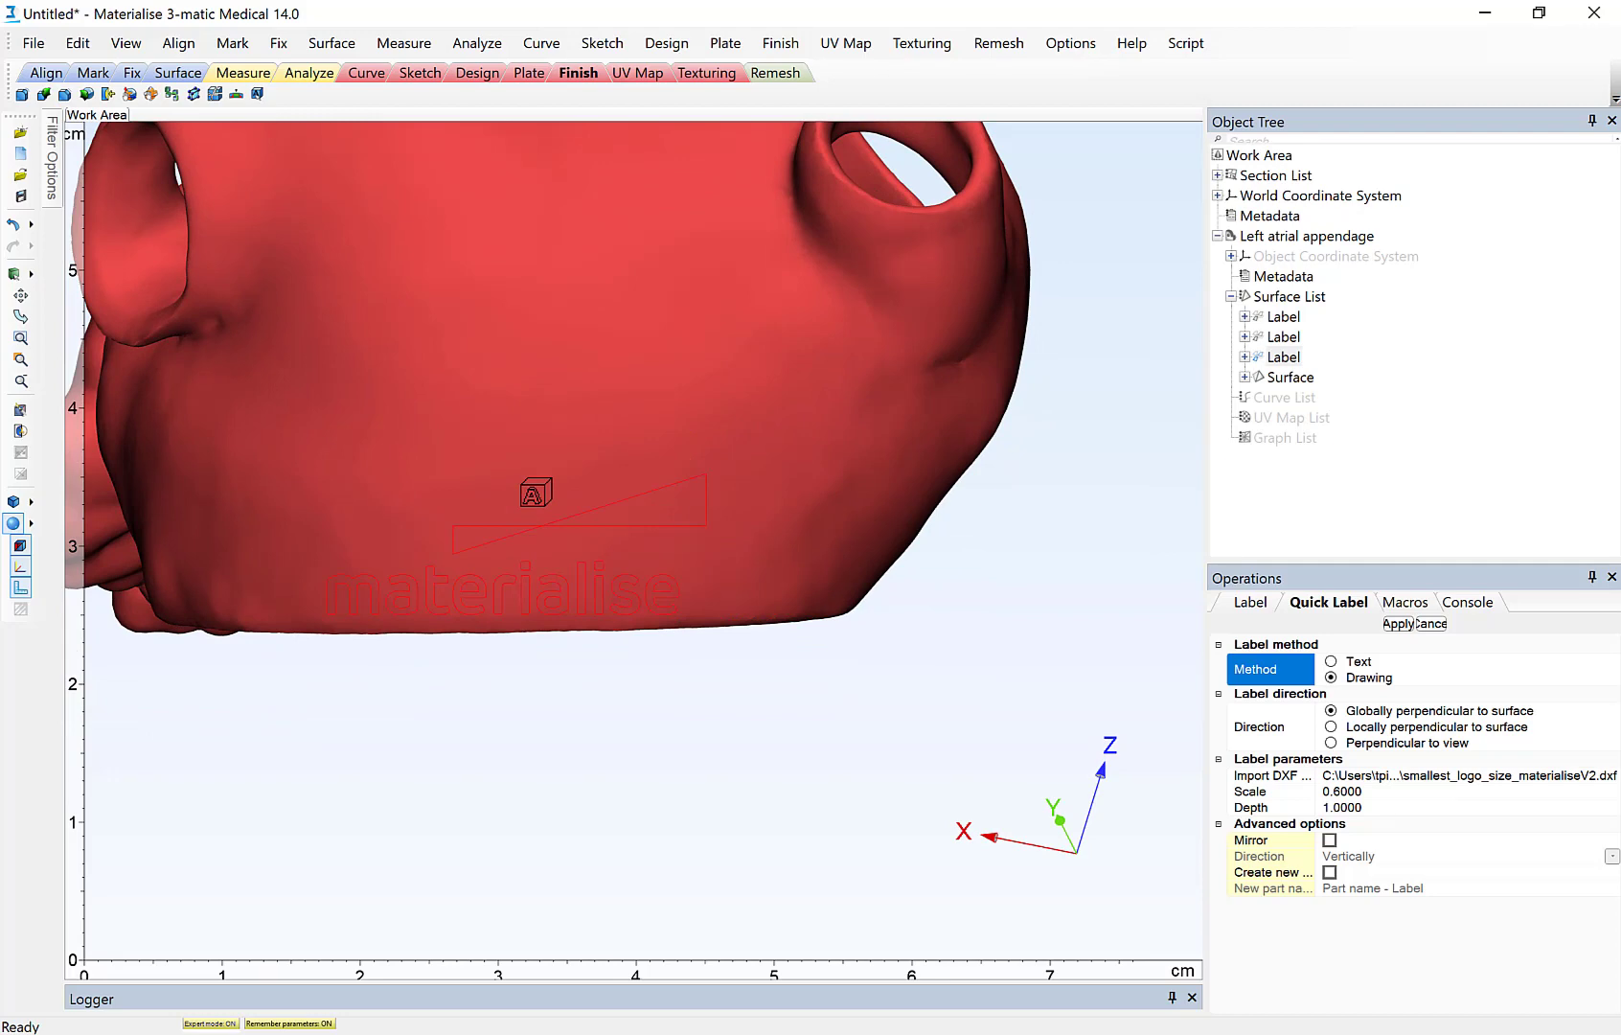
{"action": "left_click", "coordinate": [536, 494]}
{"action": "right_click_drag", "start_coordinate": [538, 541], "coordinate": [900, 835]}
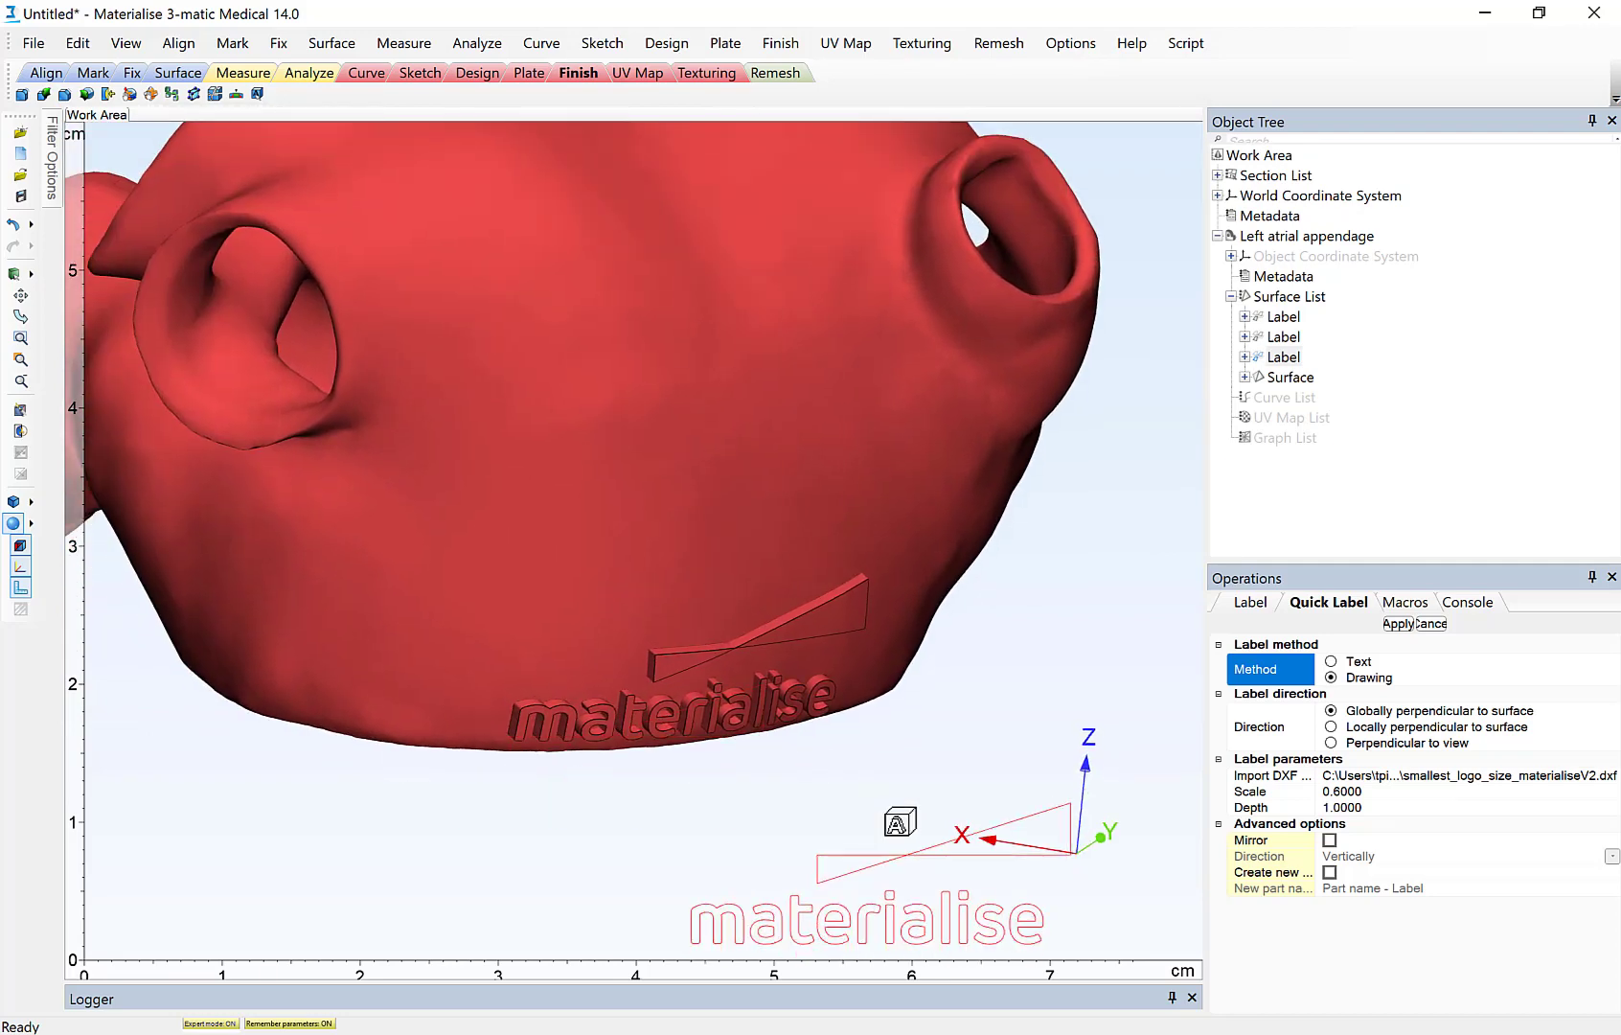